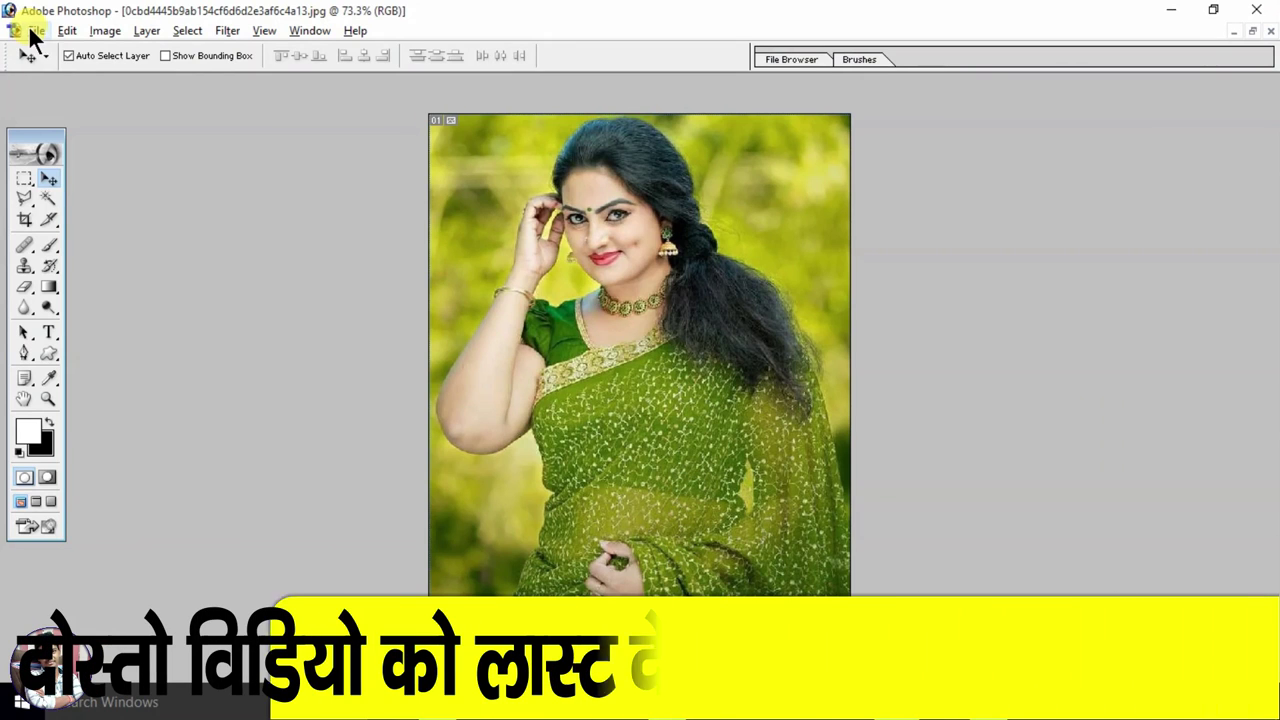
- With the saree photo open, open the File menu to start a new document
click(36, 30)
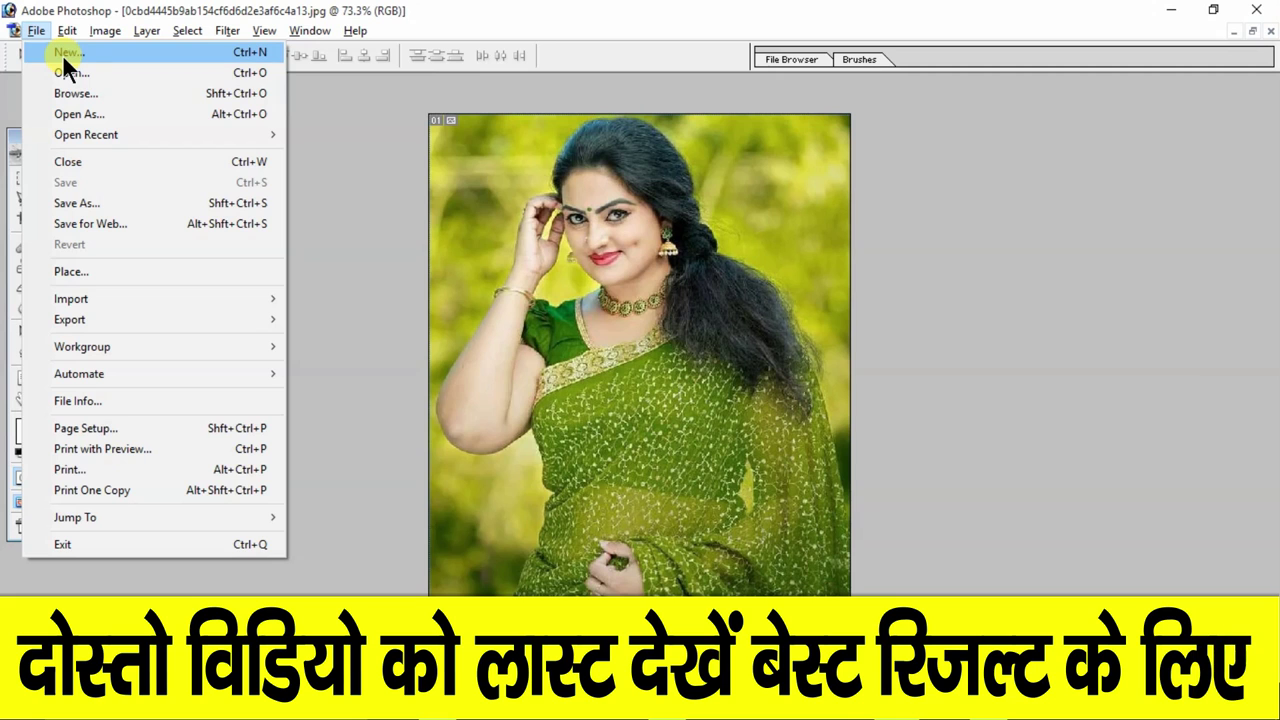
- Create a blank 1280 x 720 HDTV 720P document, editing the Resolution value before confirming
click(62, 54)
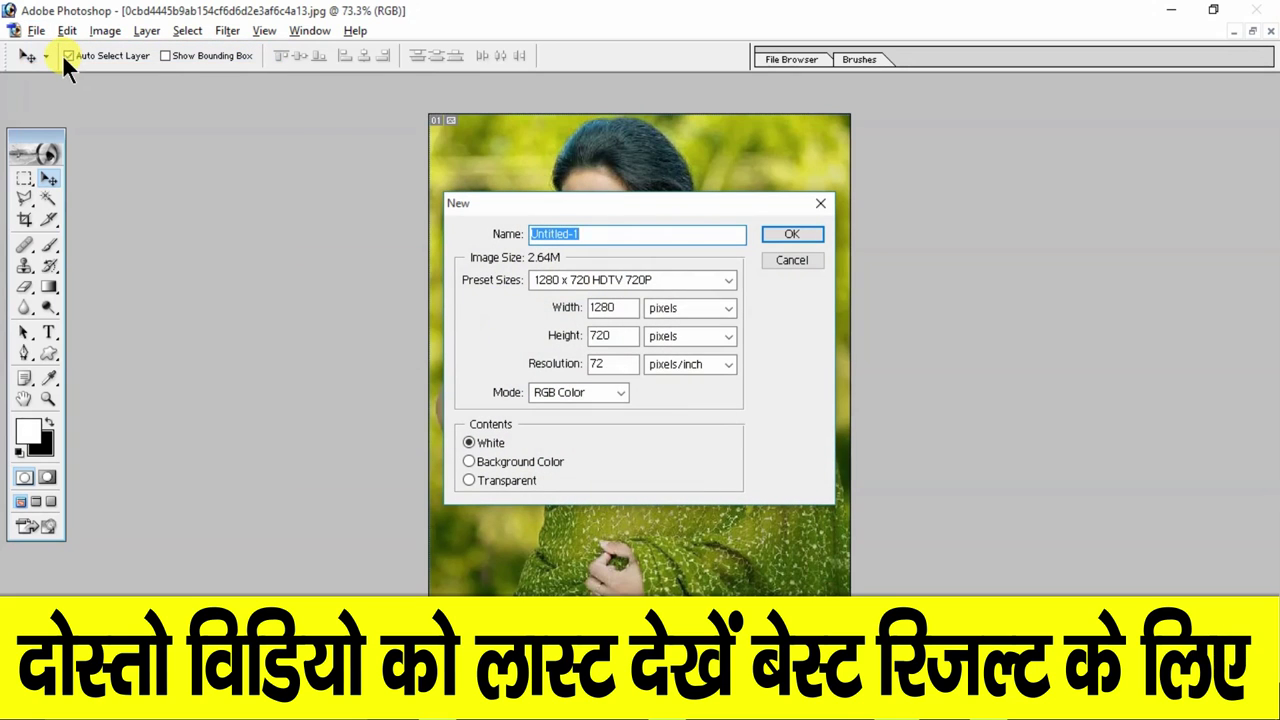
click(698, 280)
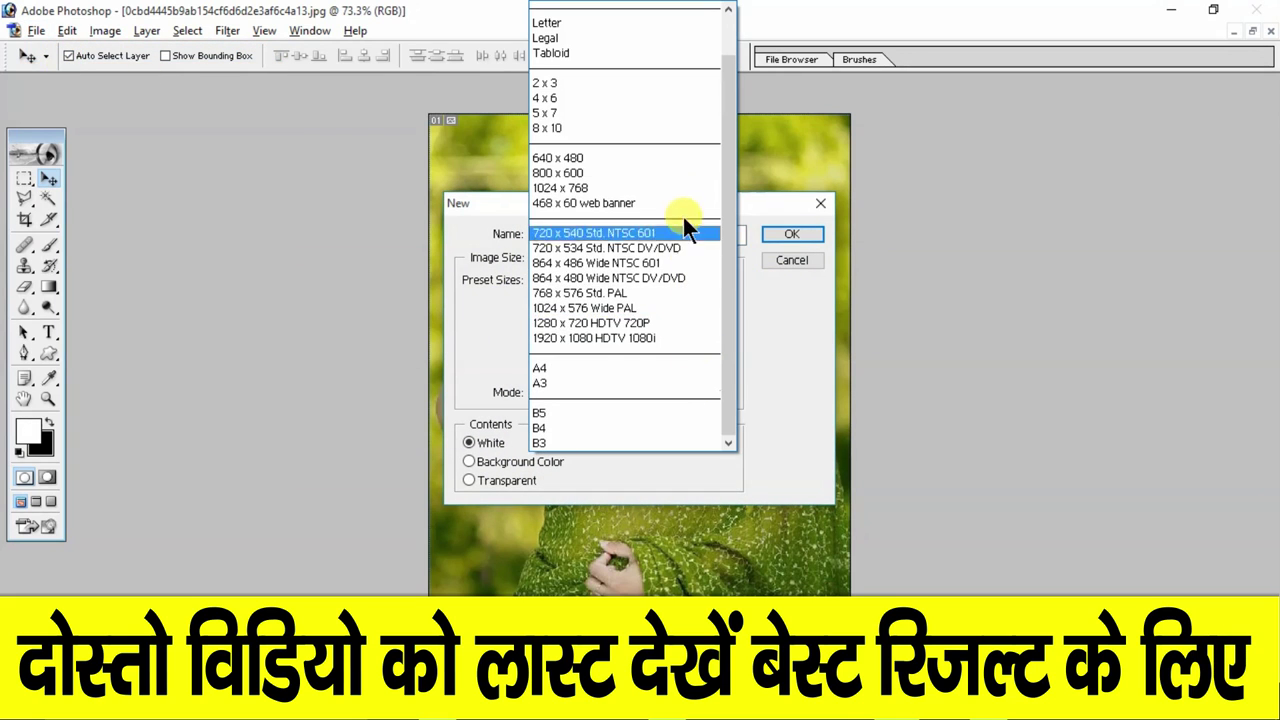
click(672, 328)
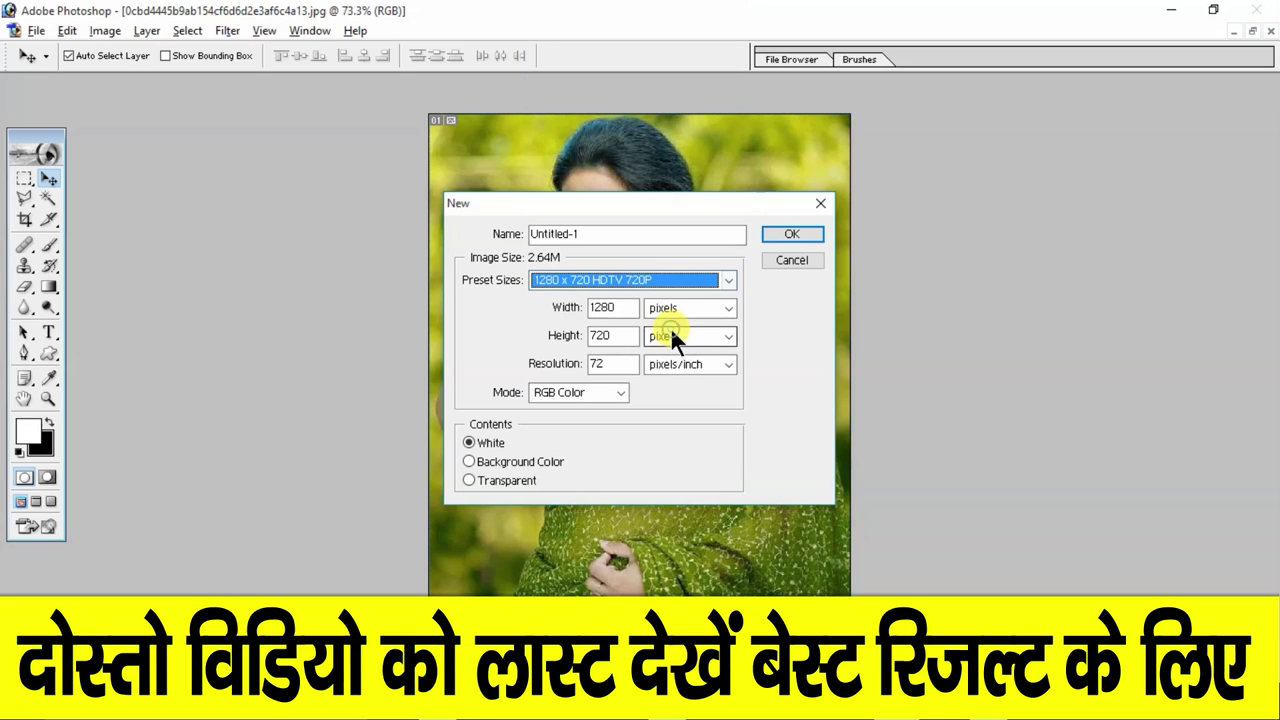
double_click(612, 364)
text(100)
key(Return)
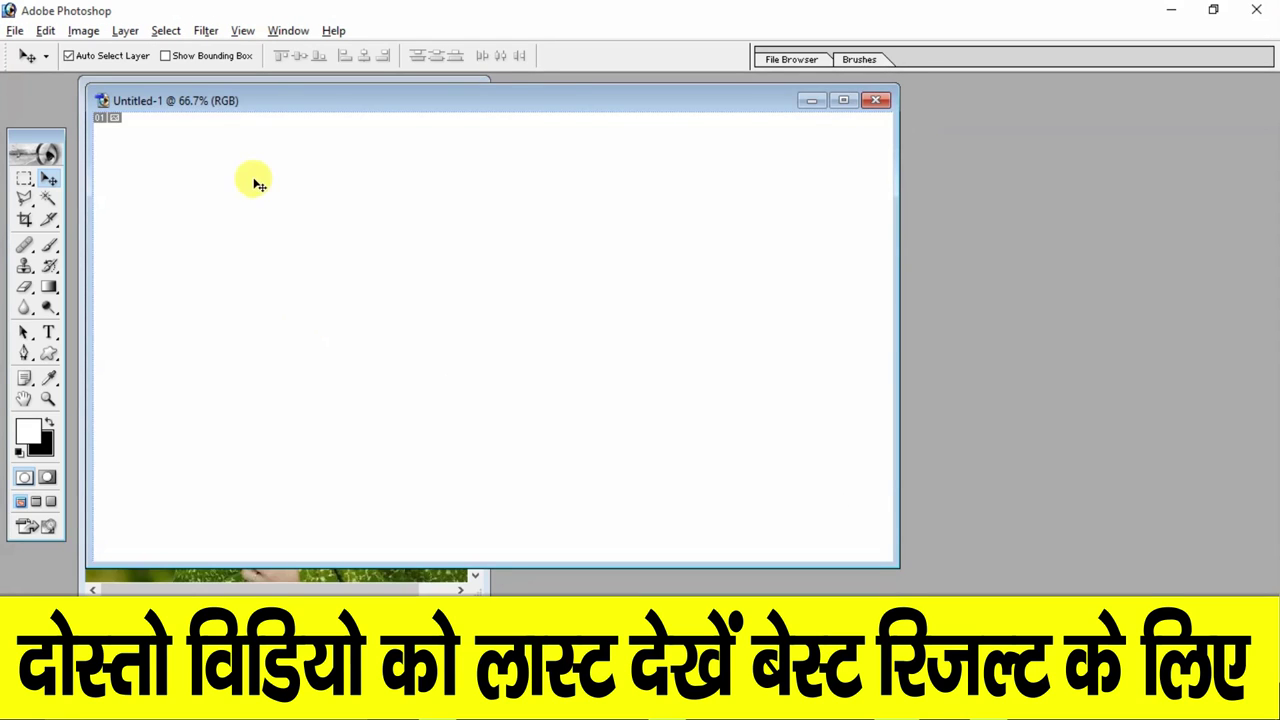
- Drag the saree photo with the Move tool into Untitled-1 as a new layer
mouse_move(252, 107)
mouse_down()
mouse_move(334, 156)
mouse_move(371, 149)
mouse_up()
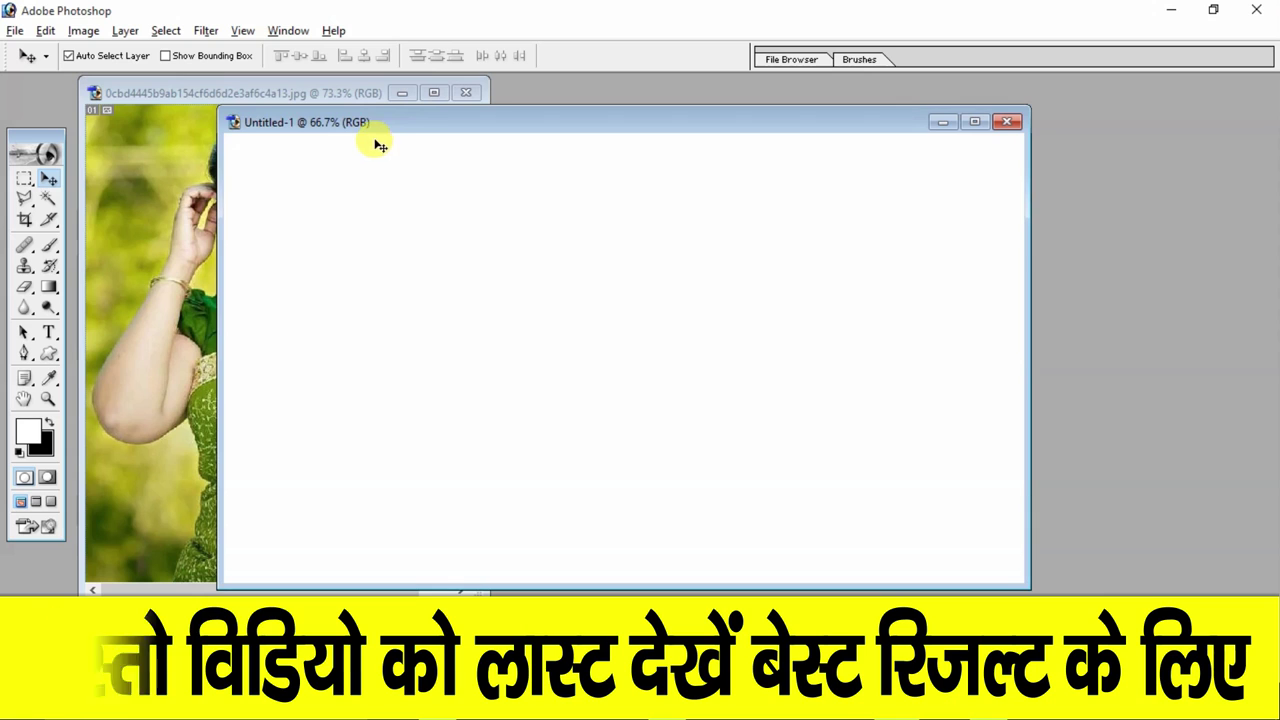
drag(378, 148, 437, 143)
click(226, 303)
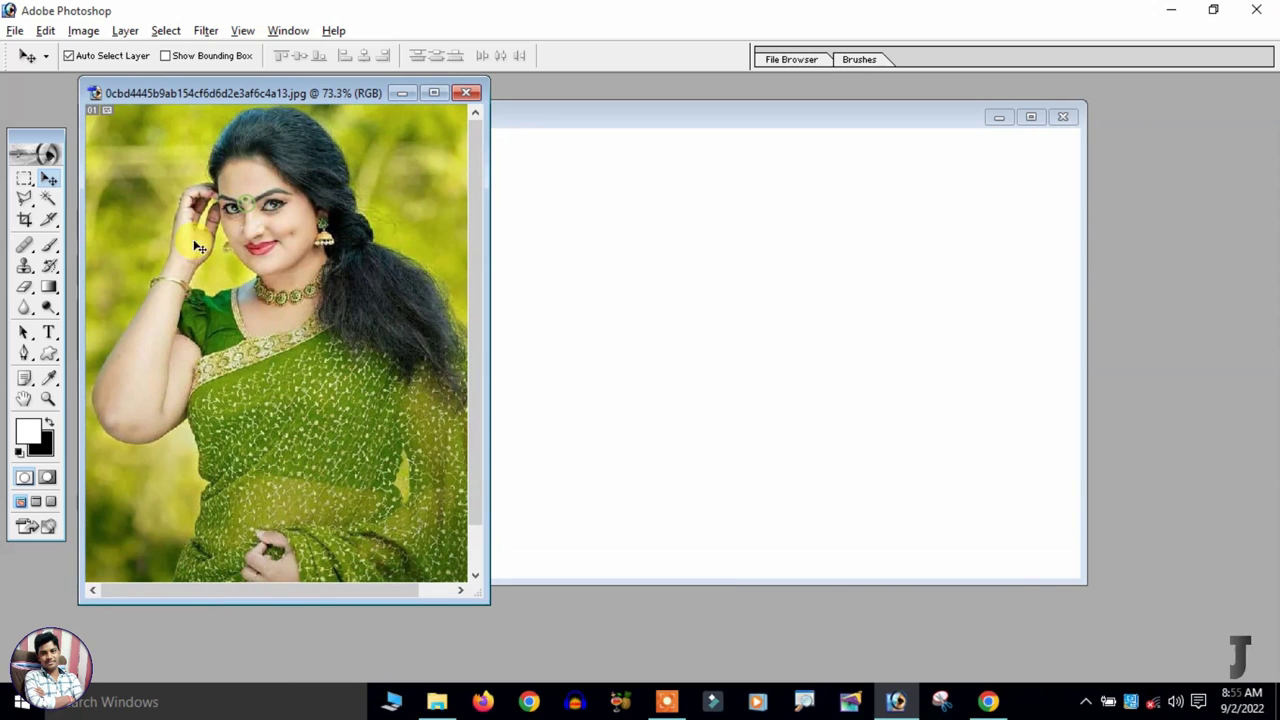
click(30, 180)
click(46, 179)
drag(319, 301, 531, 327)
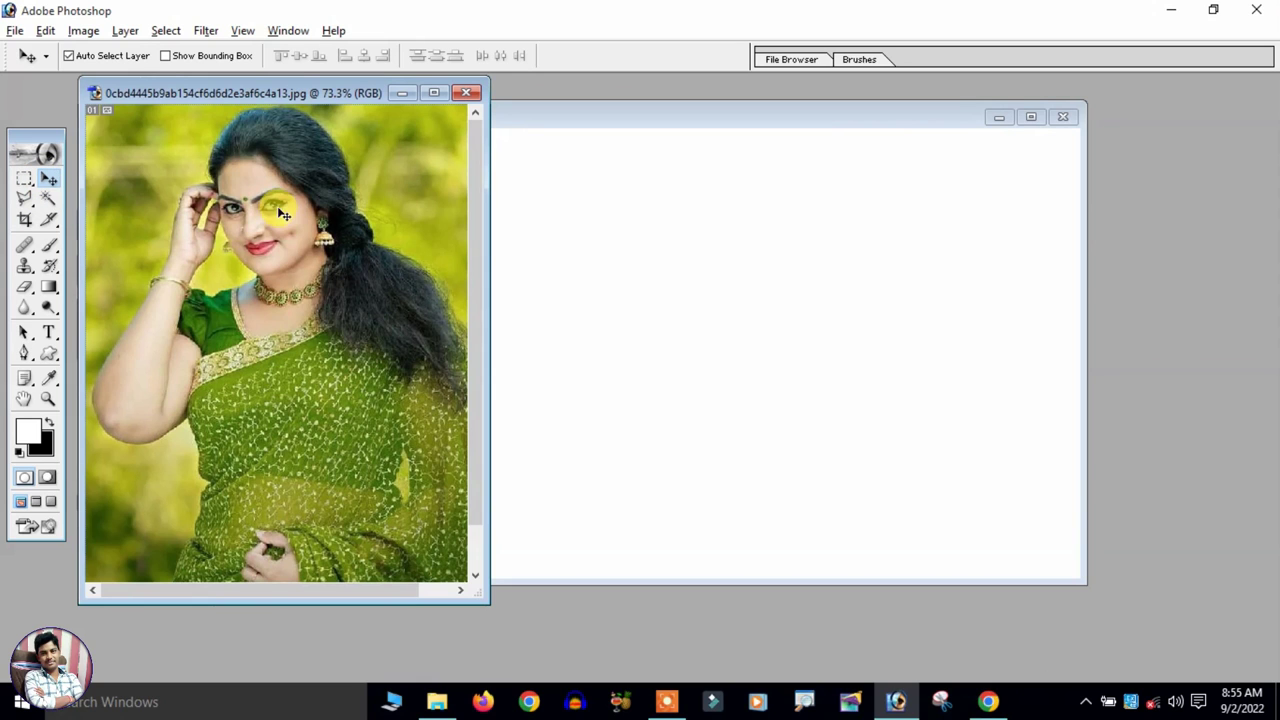
drag(625, 321, 625, 322)
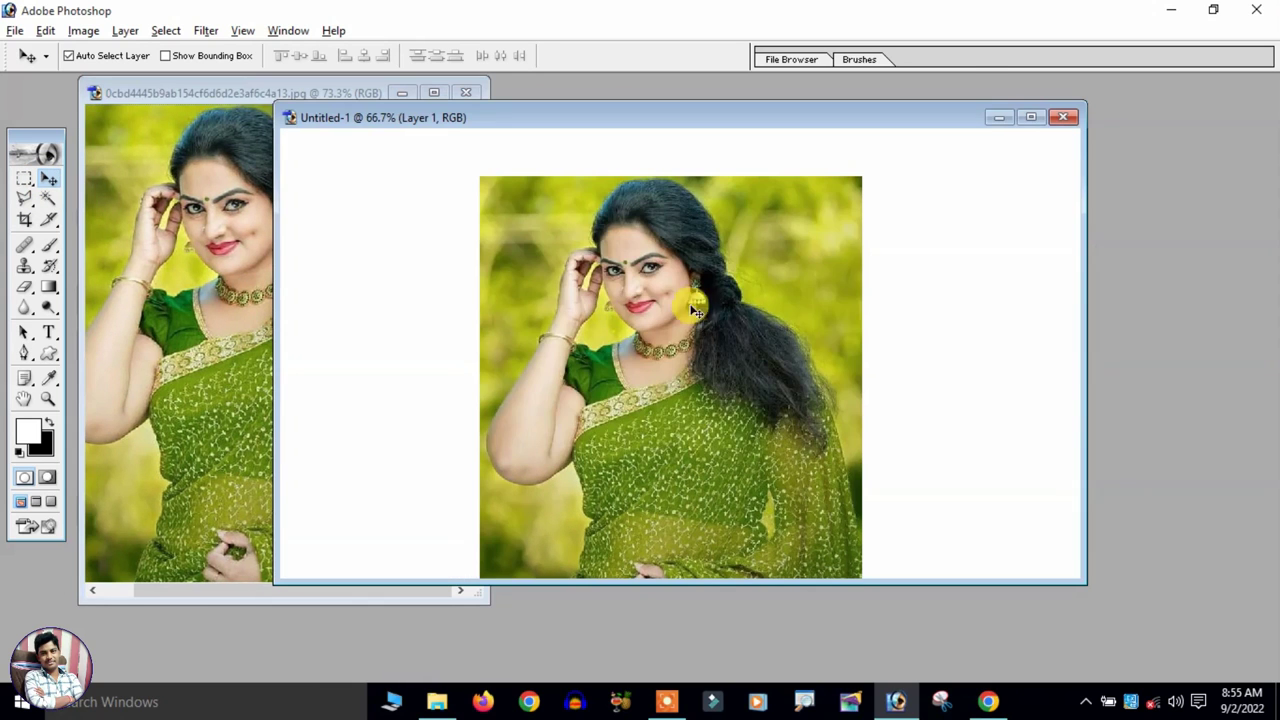
- Maximize the Untitled-1 window and push the photo layer against the canvas's left edge
click(1030, 118)
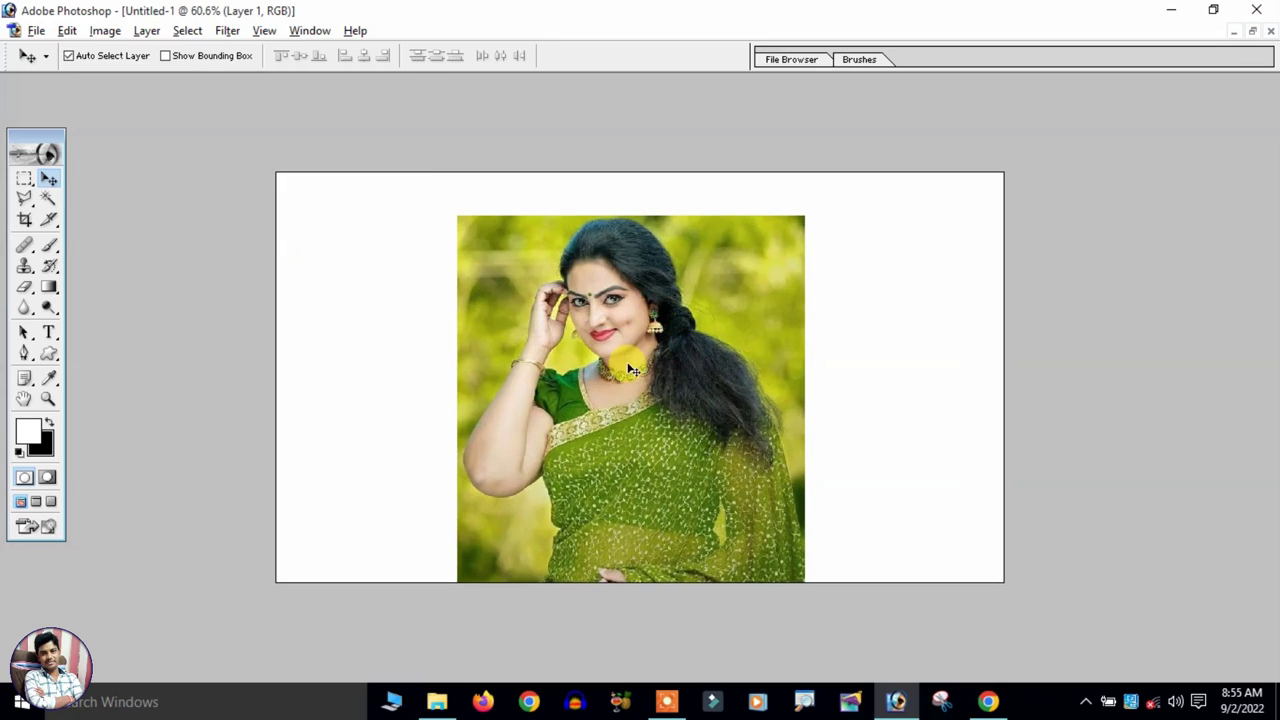
drag(643, 350, 601, 316)
click(1252, 31)
drag(549, 114, 529, 128)
click(1014, 124)
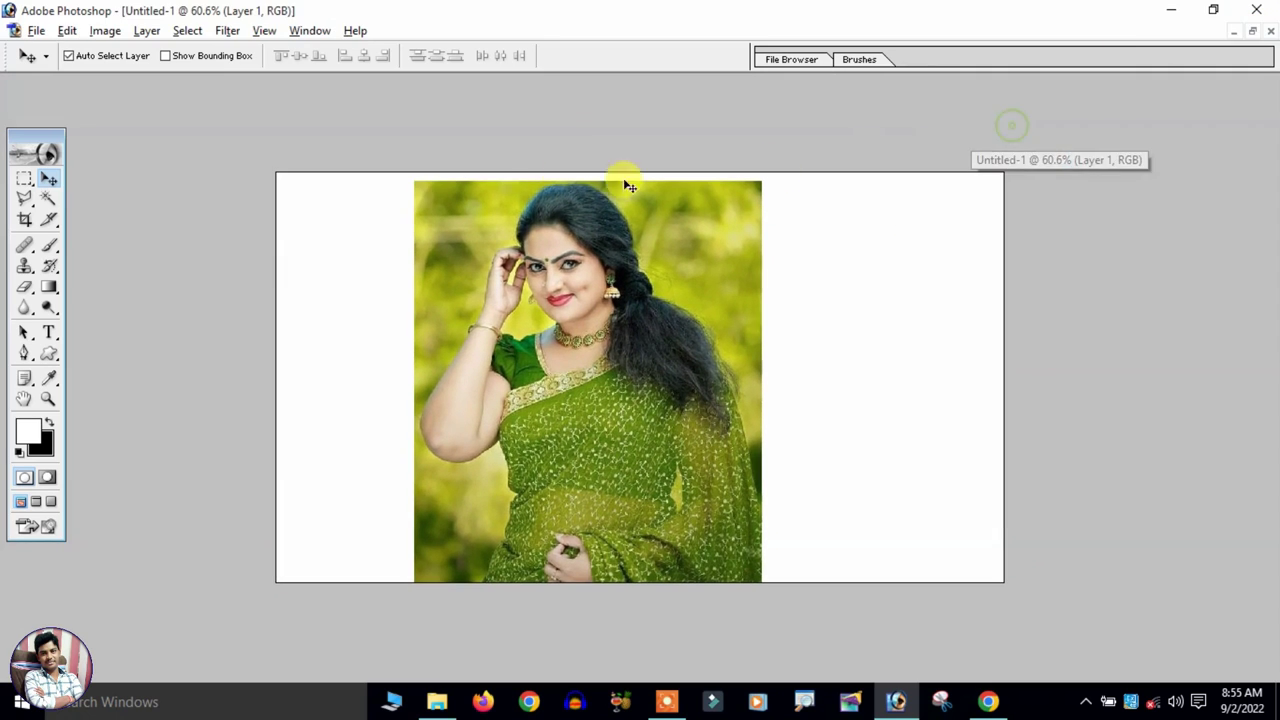
mouse_move(474, 318)
mouse_down()
mouse_move(281, 257)
mouse_move(257, 294)
mouse_move(259, 320)
mouse_up()
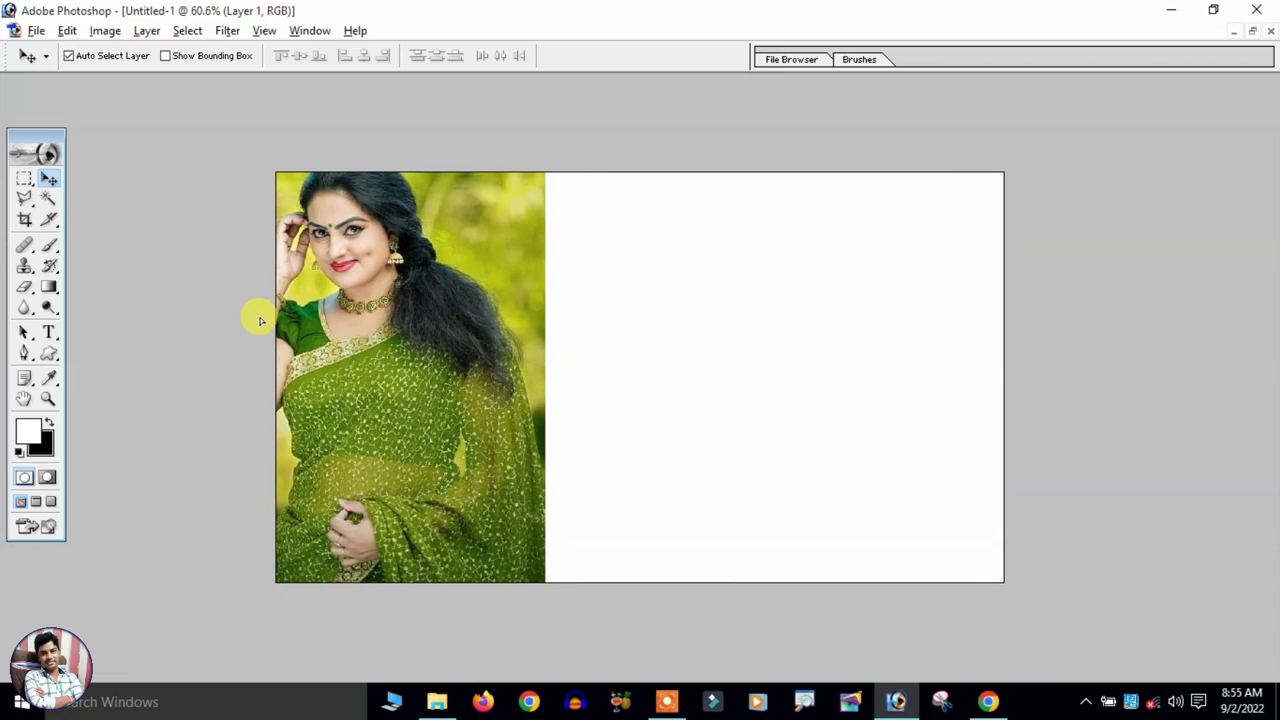
- Free-transform Layer 1 to about 242% and shift it up so the saree drapery fills the canvas
key(ctrl+t)
key(ctrl+minus)
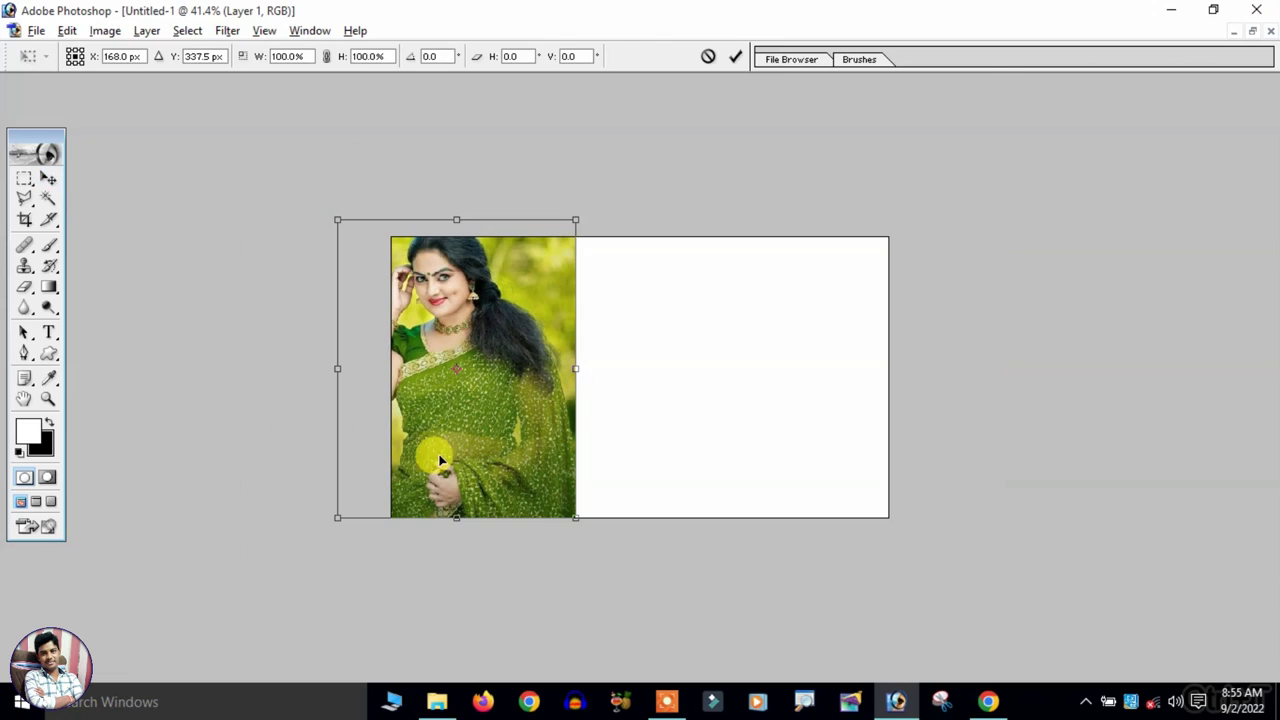
drag(575, 517, 1160, 700)
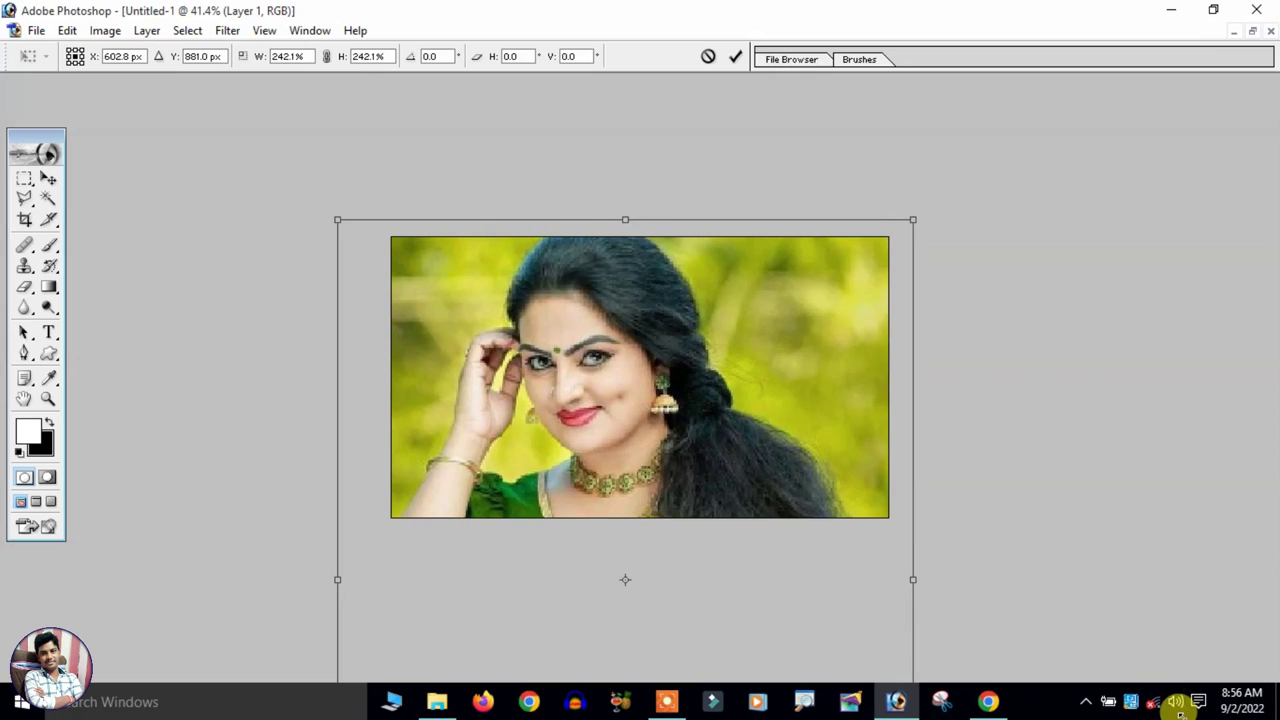
mouse_move(634, 443)
mouse_down()
mouse_move(598, 238)
mouse_move(637, 332)
mouse_move(640, 292)
mouse_up()
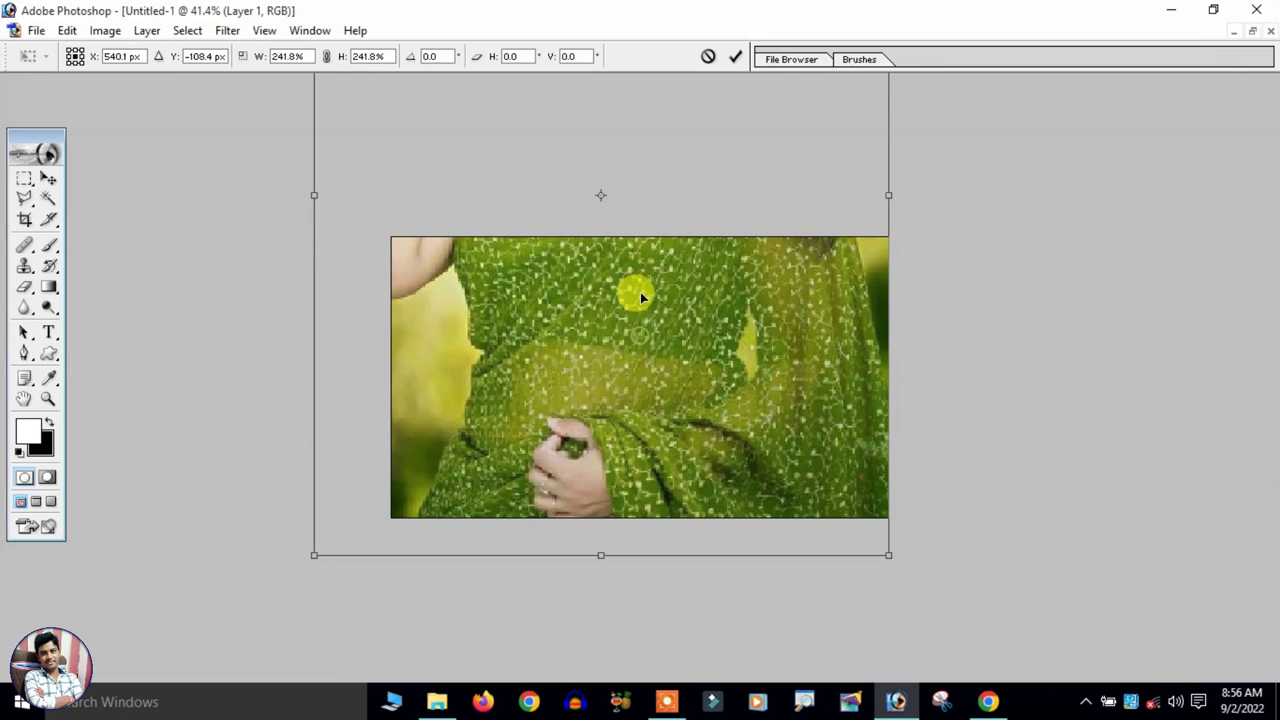
double_click(640, 292)
key(ctrl+minus)
key(ctrl+plus)
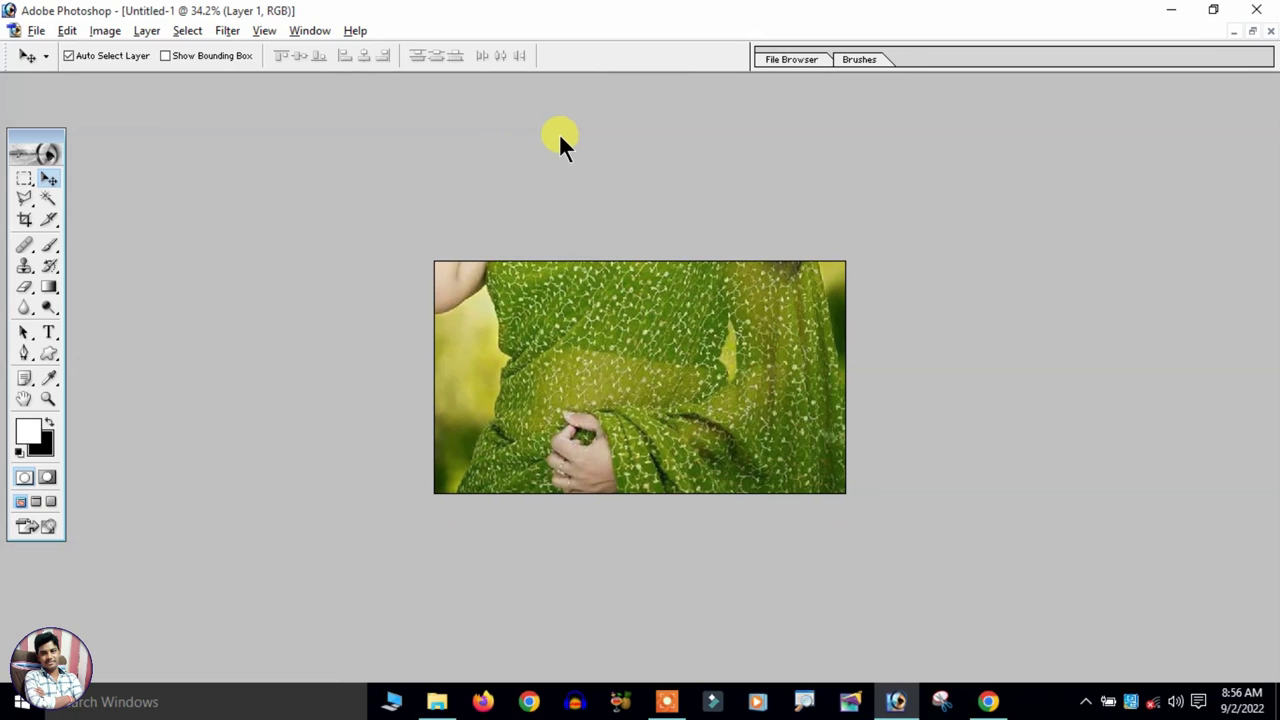
- Apply a Gaussian Blur of about 79.6 pixels to Layer 1, then reposition the blurred layer
click(227, 30)
mouse_move(300, 168)
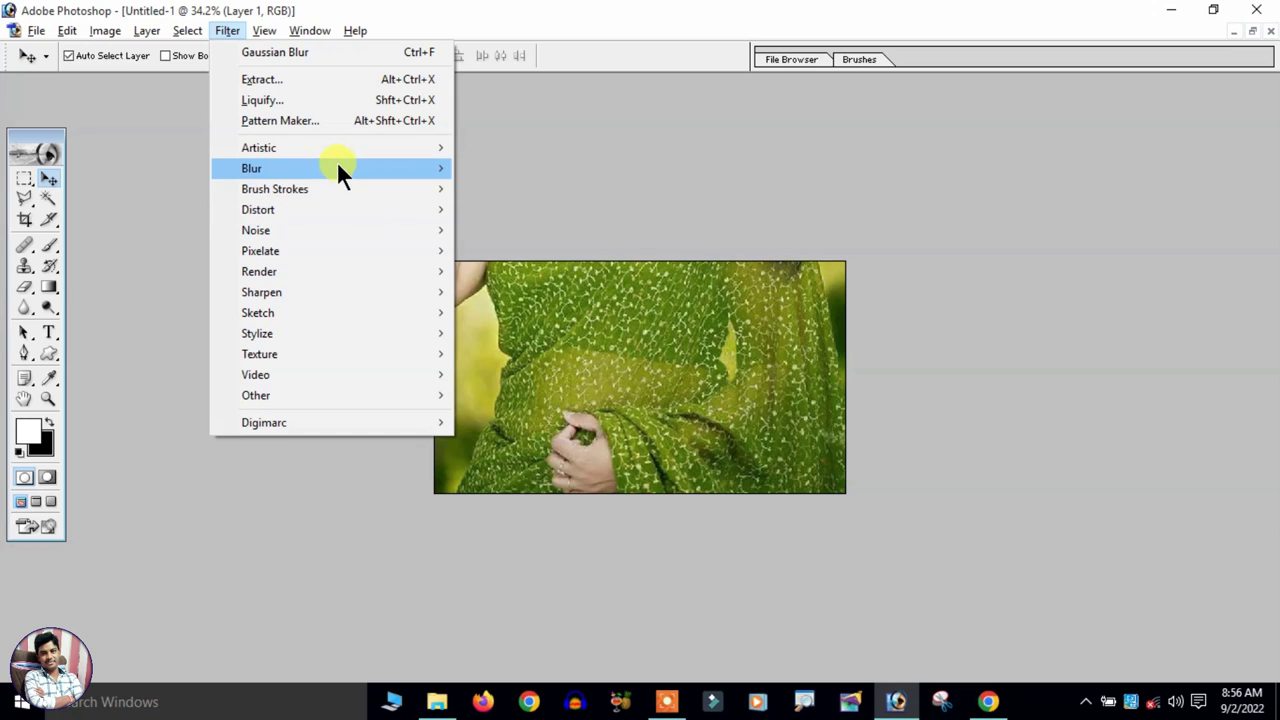
click(549, 210)
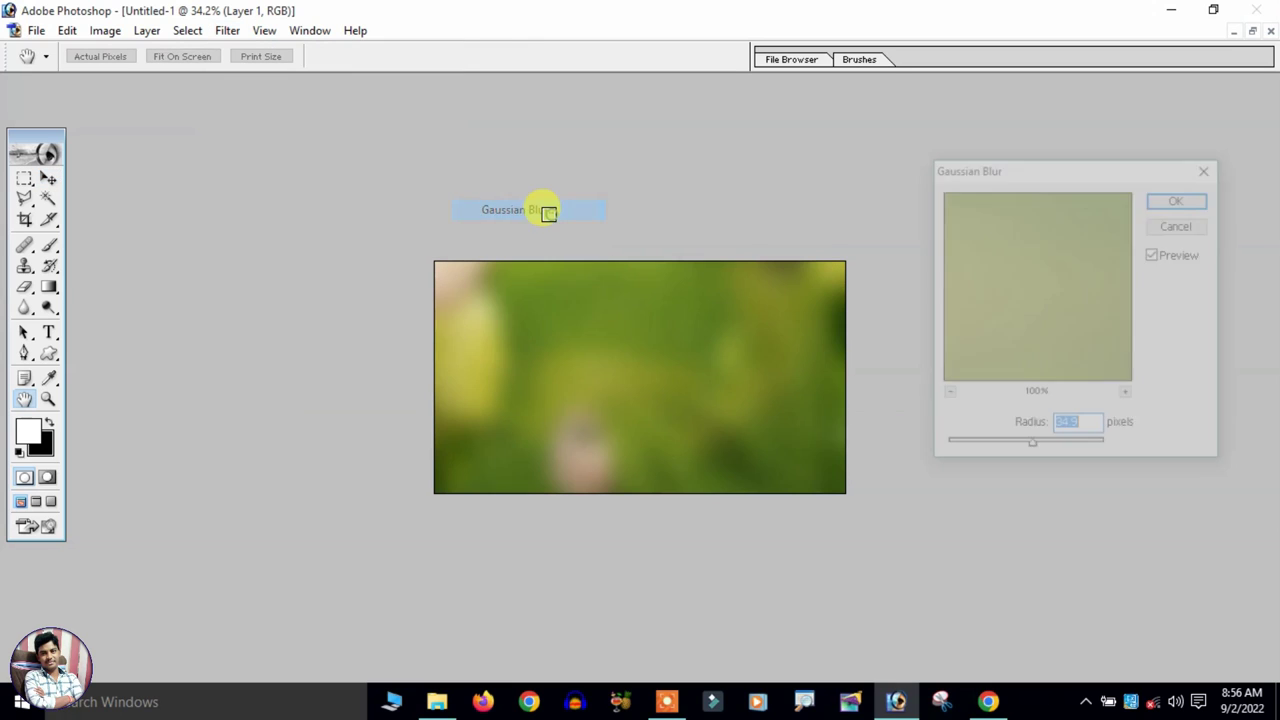
drag(1056, 445, 1072, 447)
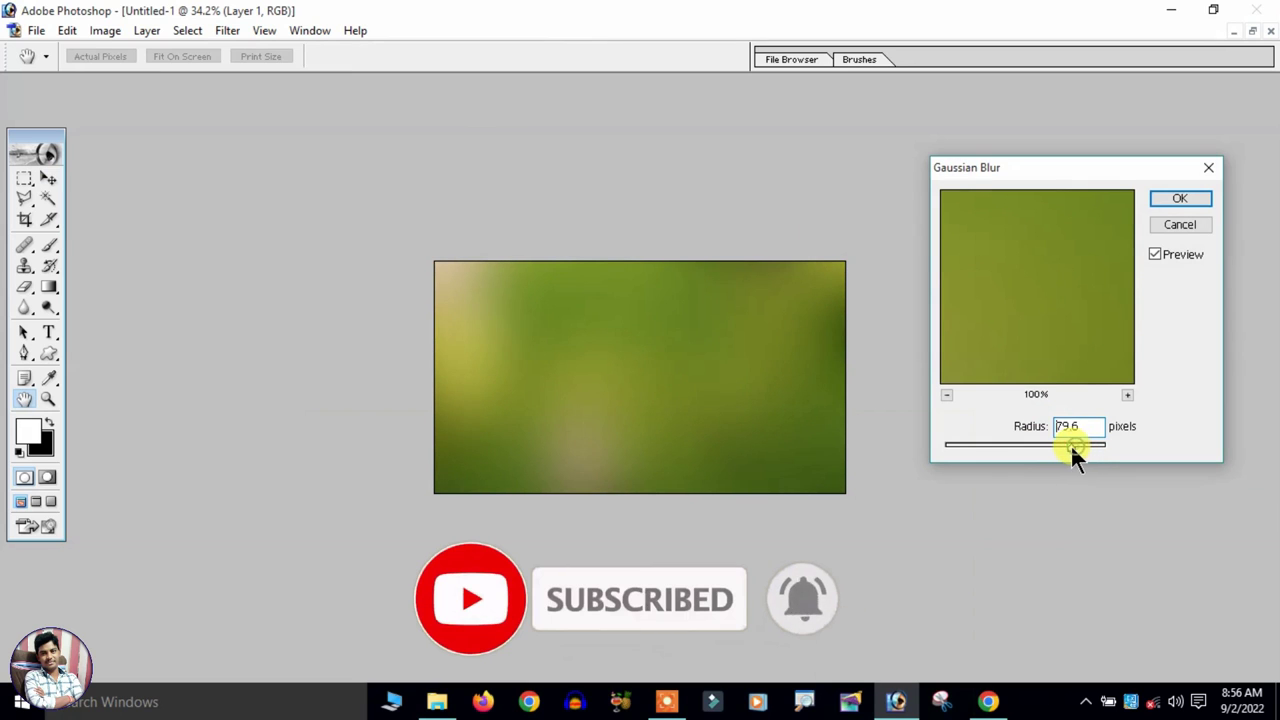
click(1175, 203)
key(v)
mouse_move(766, 343)
mouse_down()
mouse_move(659, 403)
mouse_move(661, 385)
mouse_move(683, 380)
mouse_move(669, 343)
mouse_move(677, 307)
mouse_up()
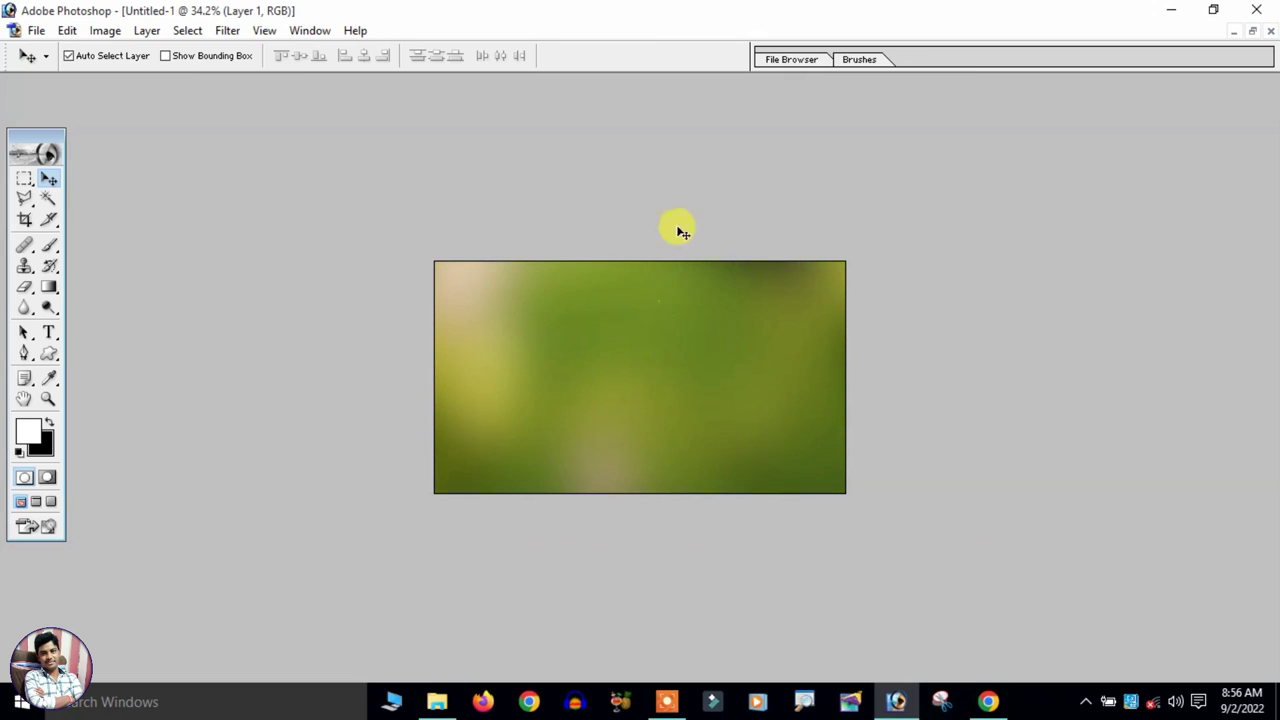
- Show the Layers panel and bring the original saree photo window to the front
click(299, 32)
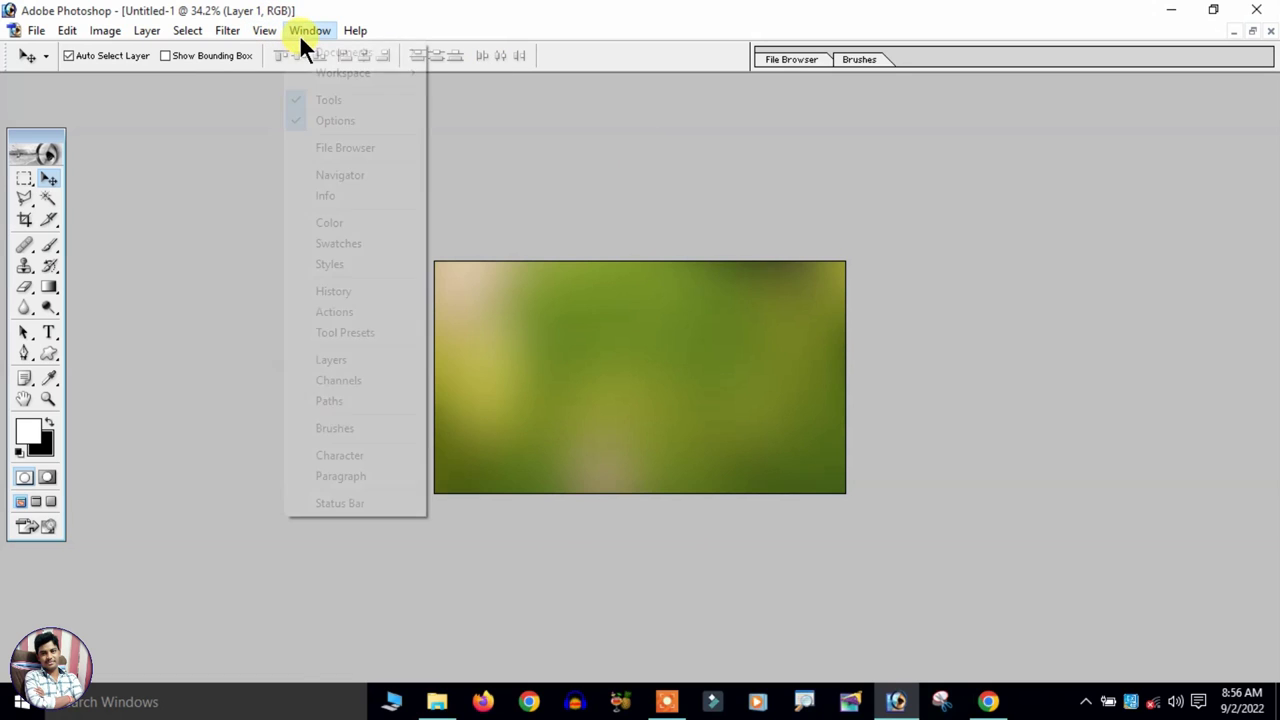
click(340, 360)
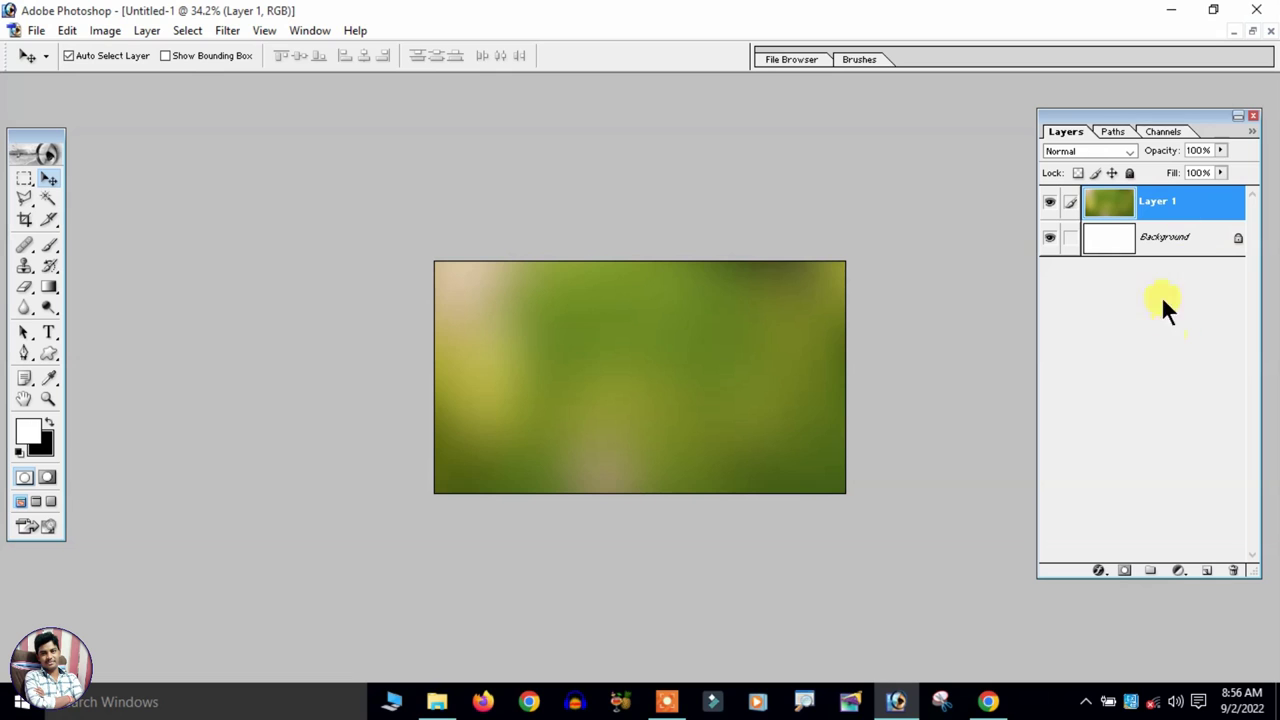
click(1252, 31)
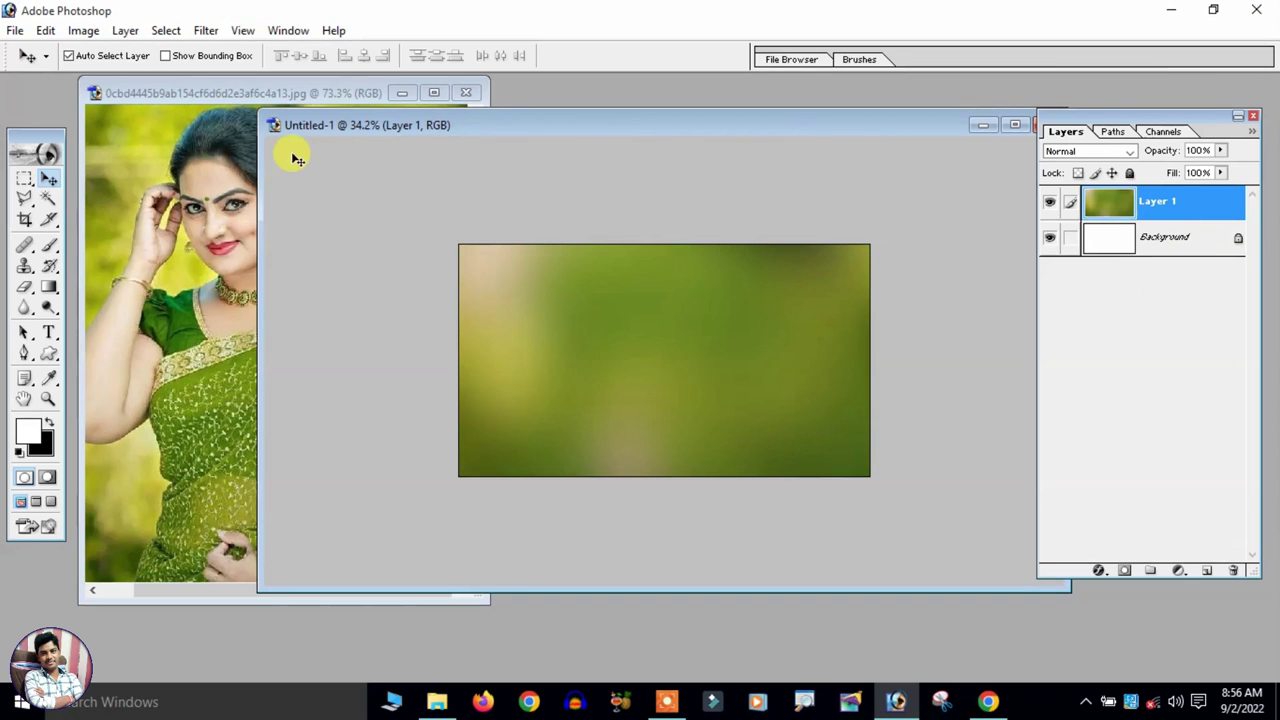
click(200, 212)
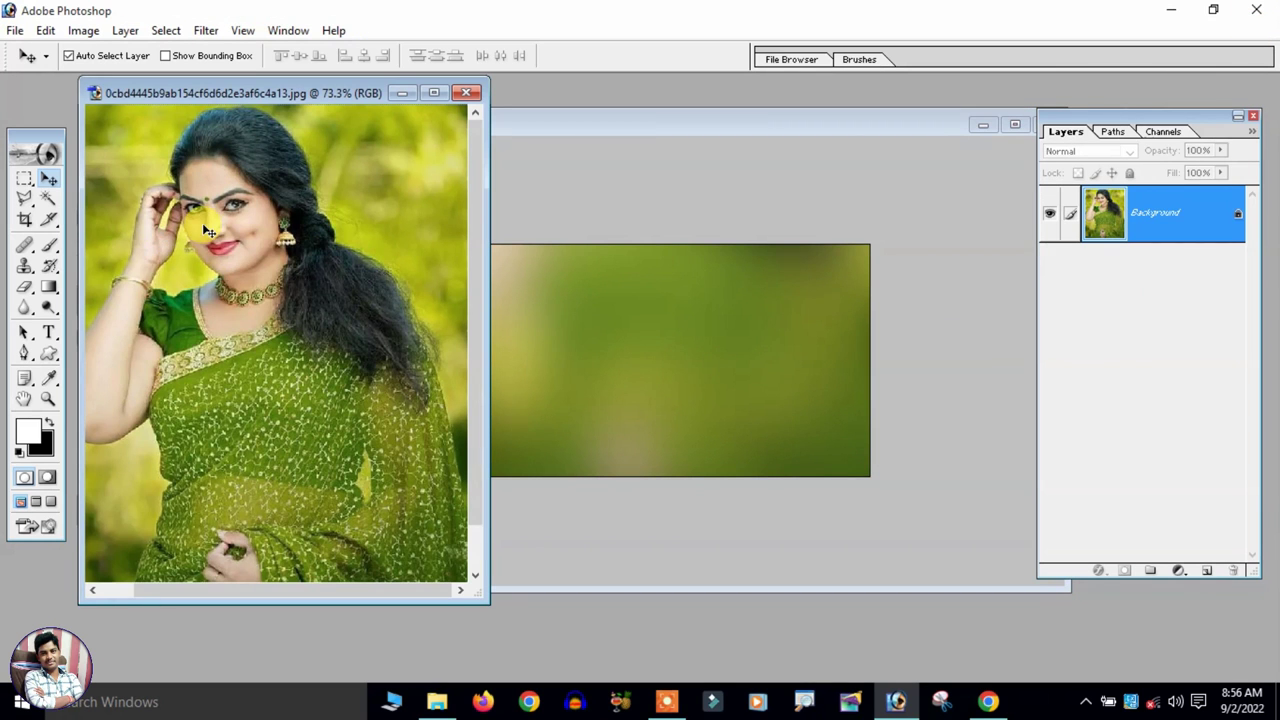
- Drag the colour photo into Untitled-1 as Layer 2 and enlarge it over the right side
mouse_move(183, 230)
mouse_down()
mouse_move(612, 370)
mouse_move(621, 325)
mouse_up()
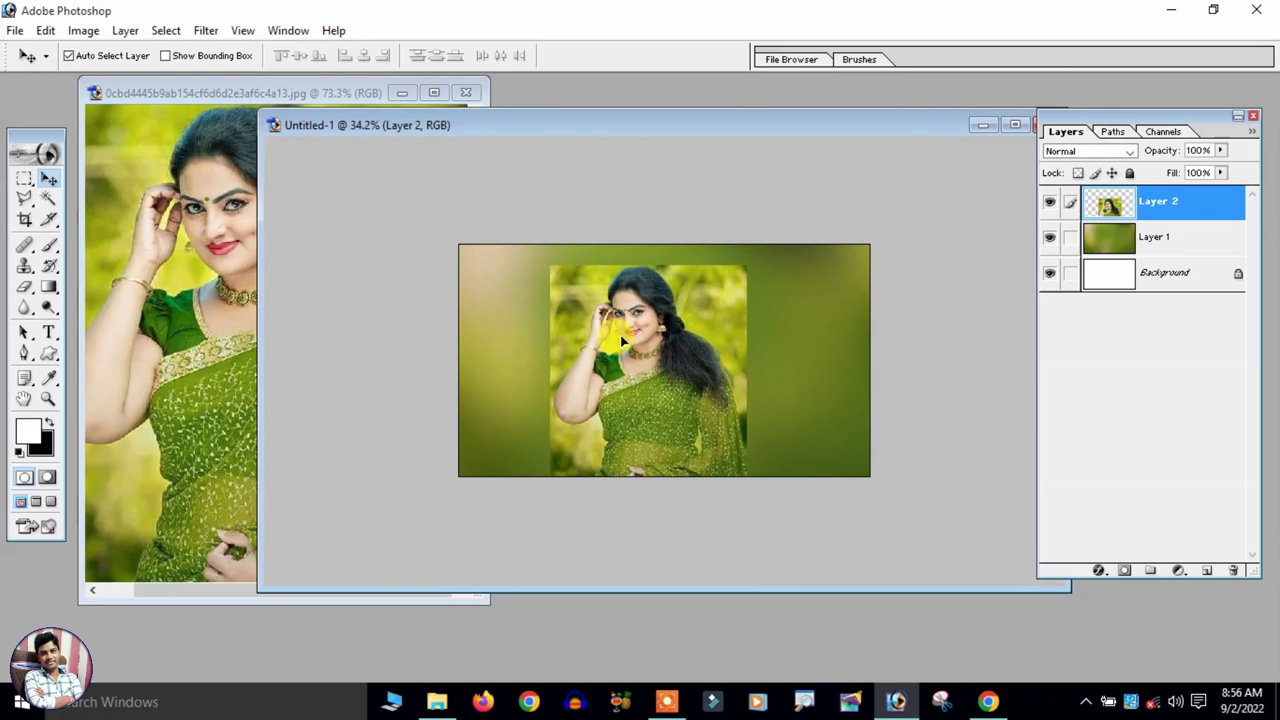
key(ctrl+0)
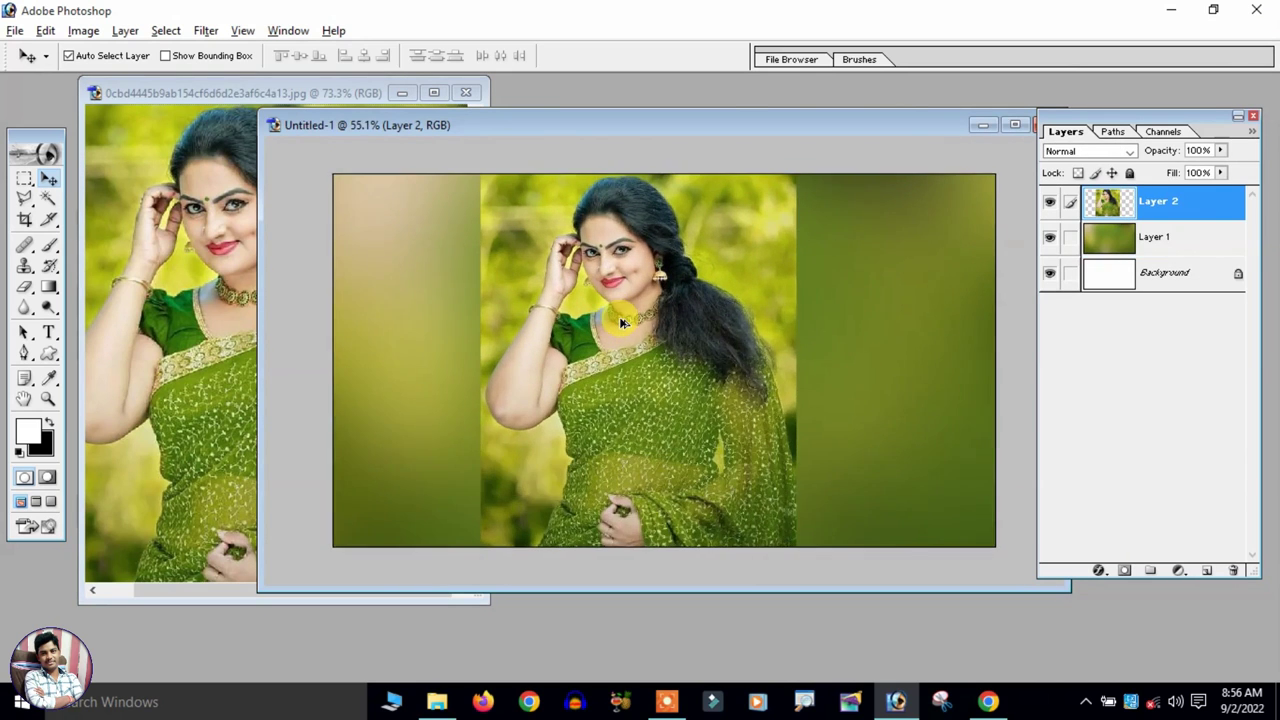
mouse_move(622, 323)
mouse_down()
mouse_move(678, 375)
mouse_move(856, 322)
mouse_up()
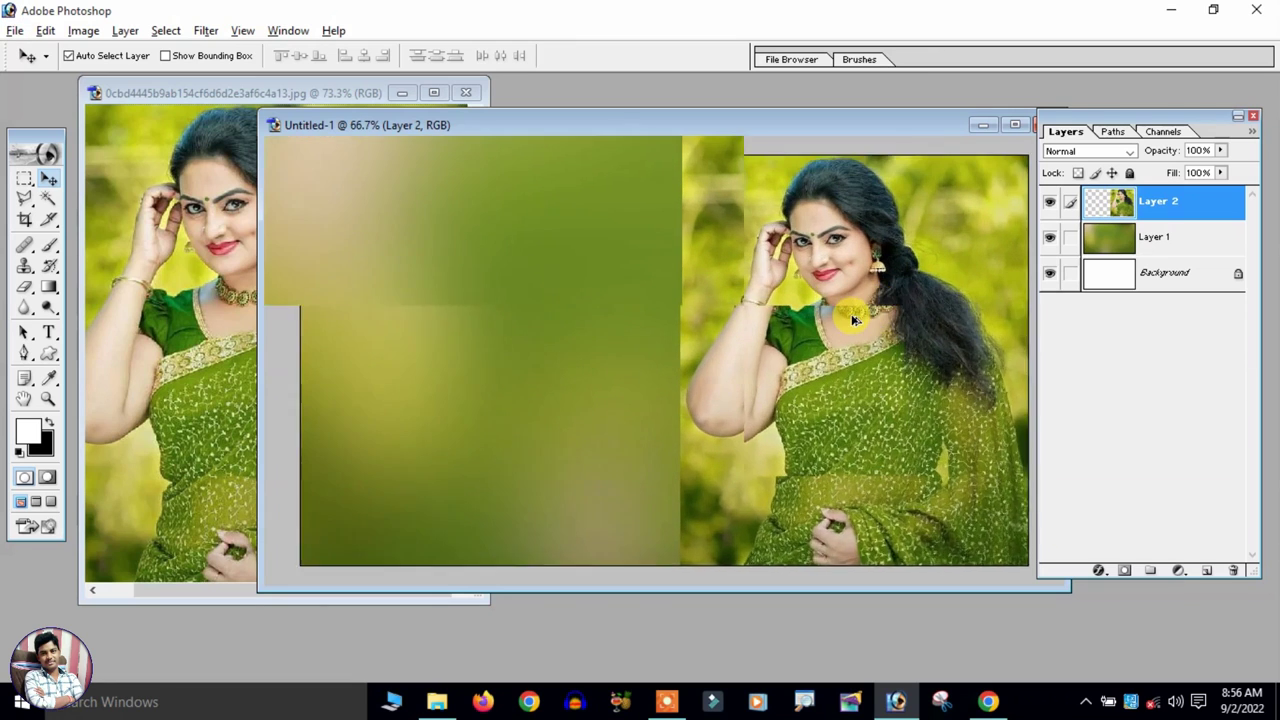
key(alt)
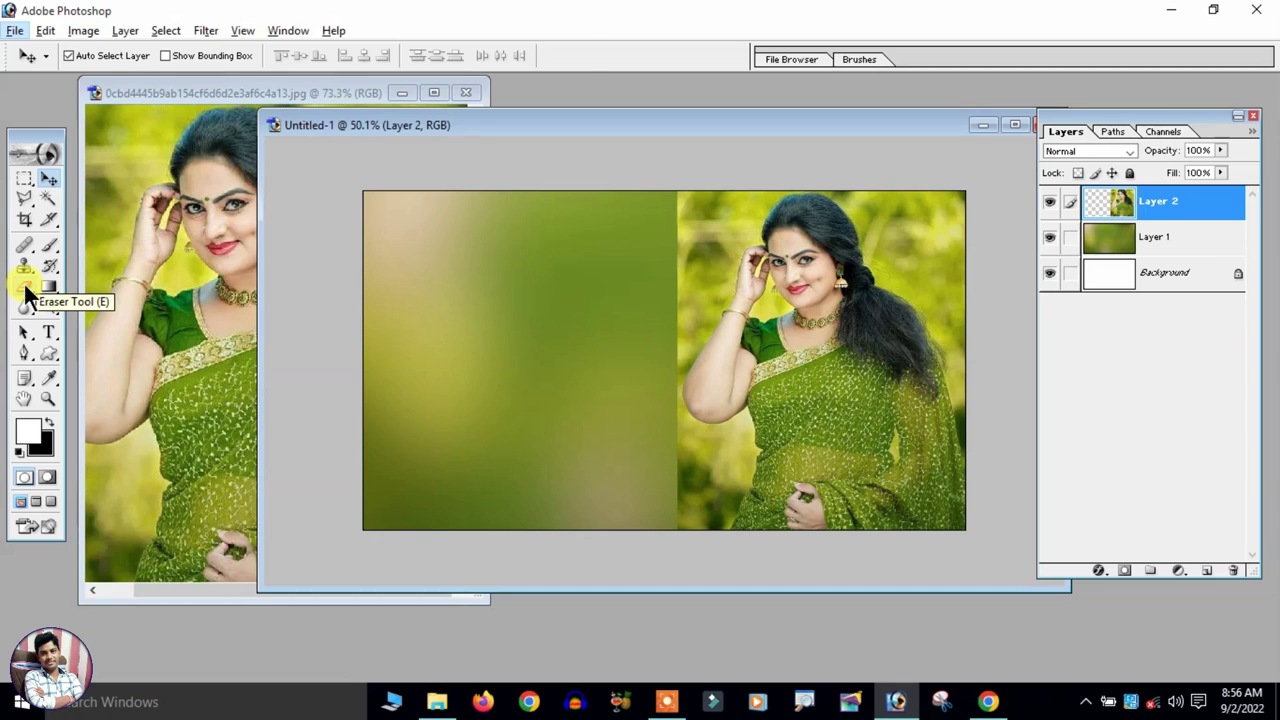
- Pick the Eraser Tool and undo a hard-edged test erase on the photo's left edge
click(24, 283)
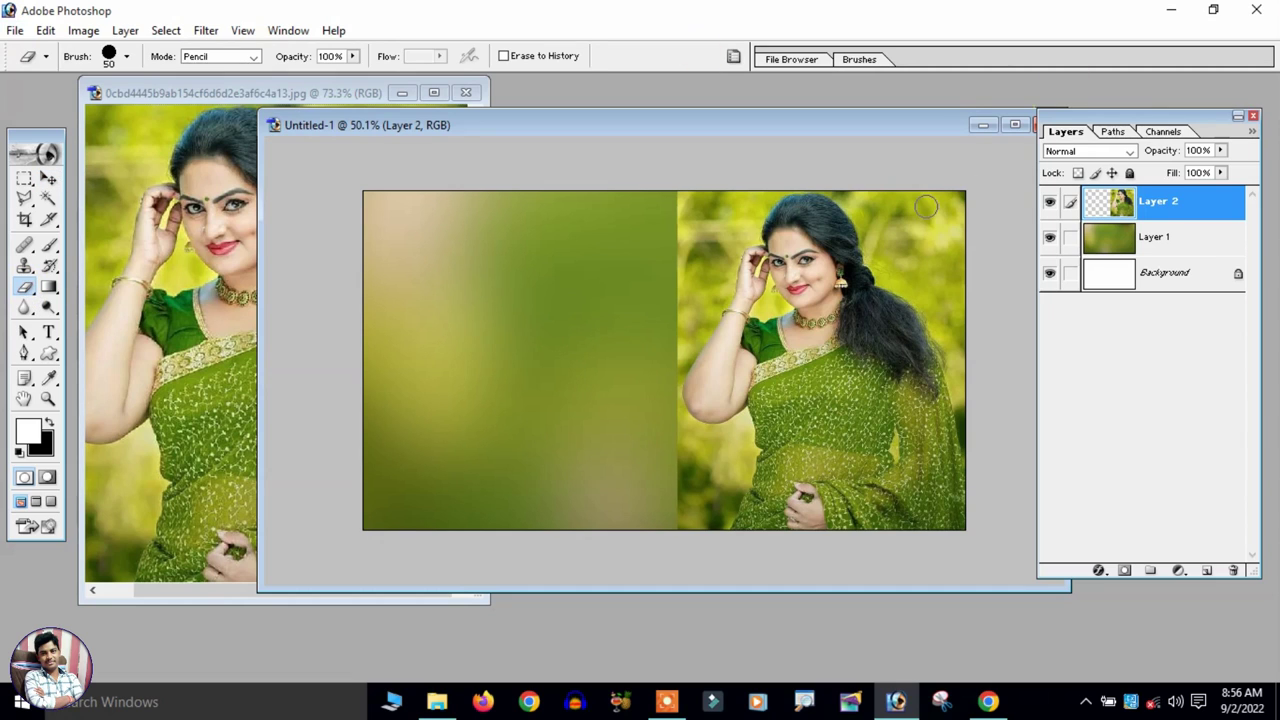
drag(698, 280, 700, 186)
key(ctrl+z)
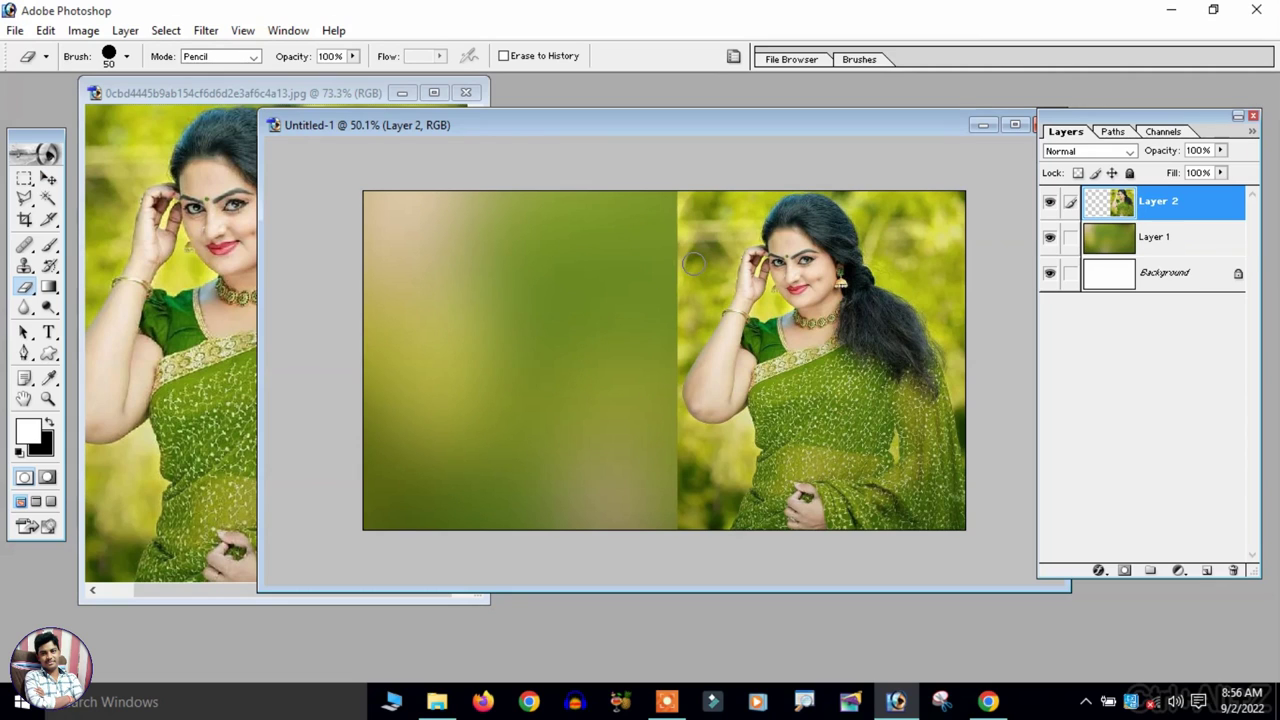
- Set the eraser Mode to Brush and choose the 300 px soft brush preset
click(254, 57)
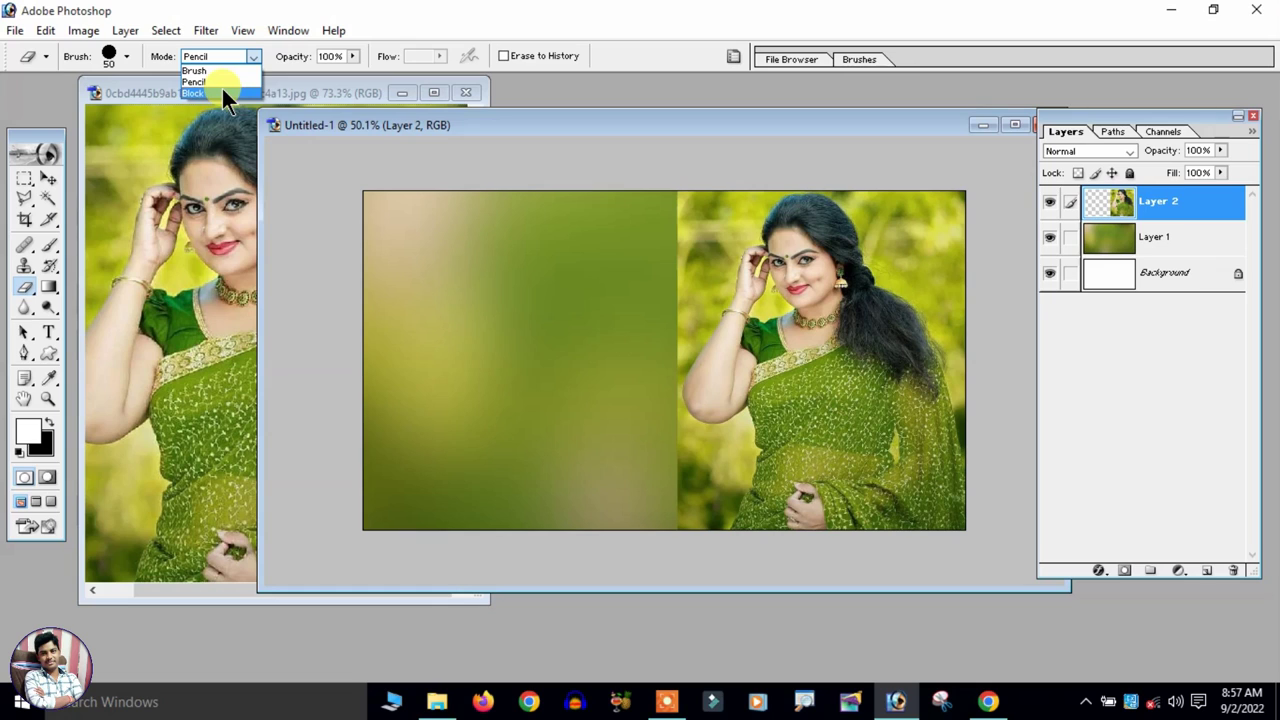
click(220, 70)
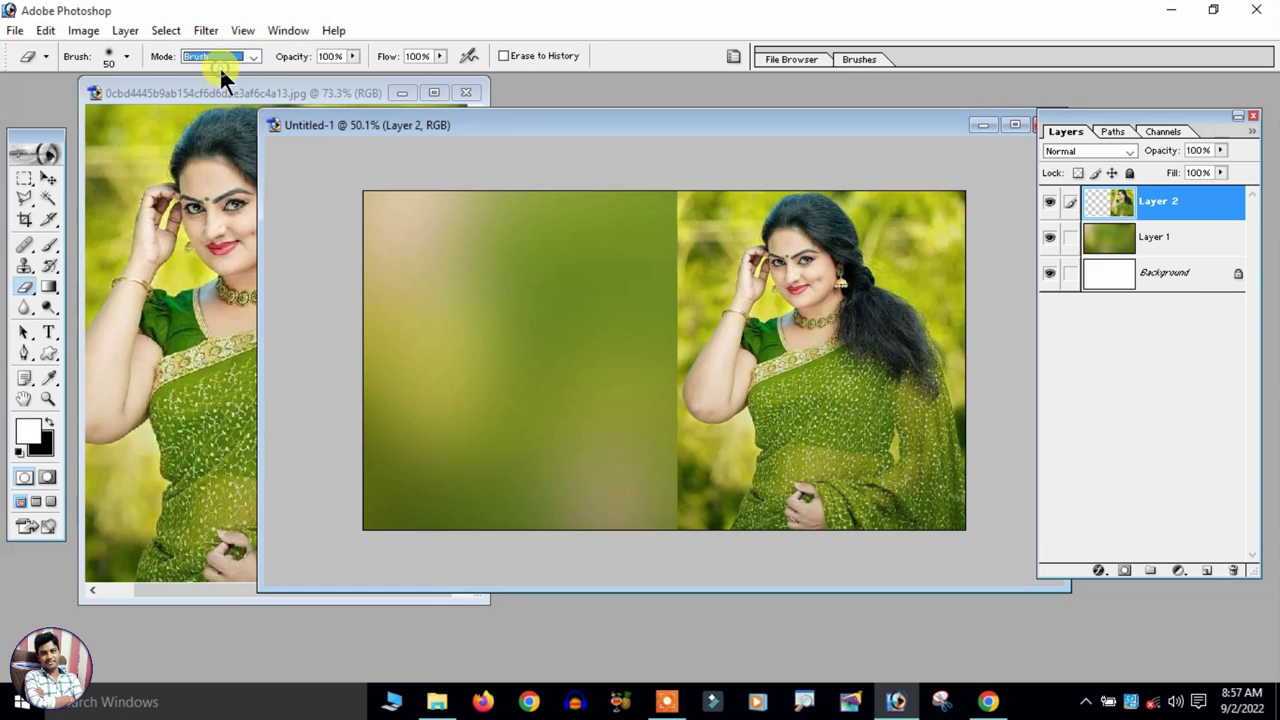
click(127, 57)
scroll(145, 226, down, 3)
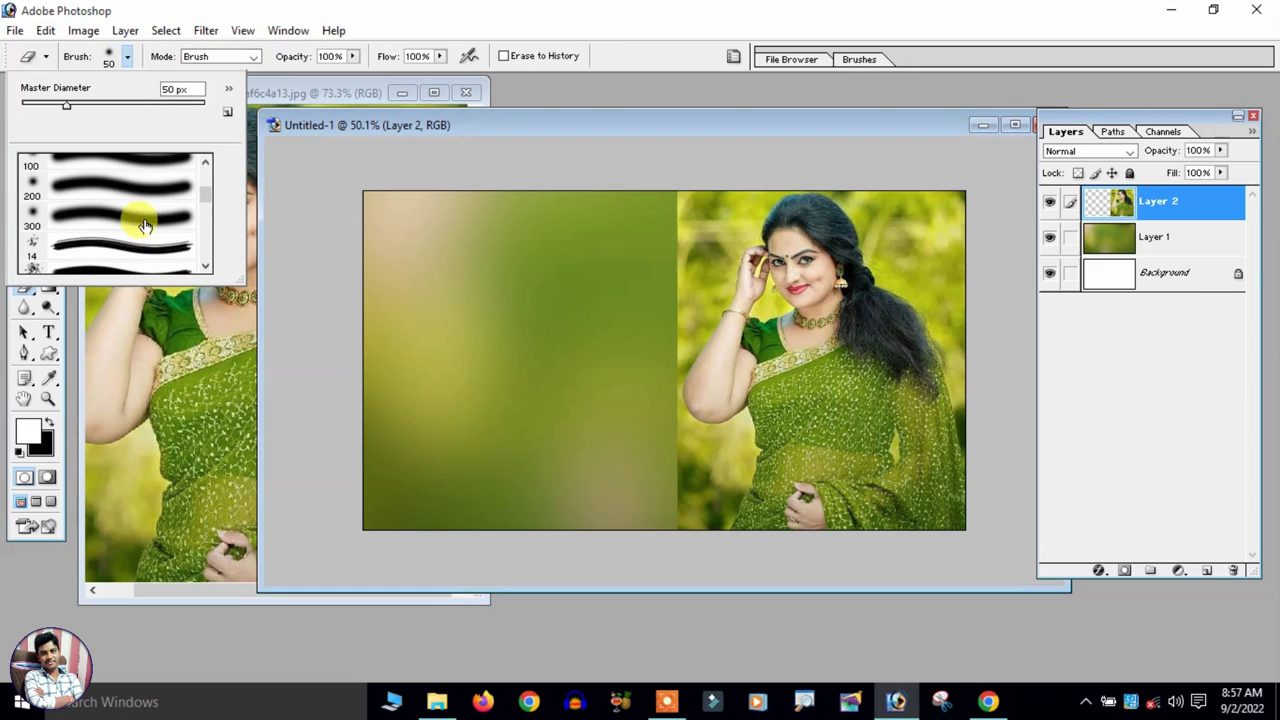
click(143, 222)
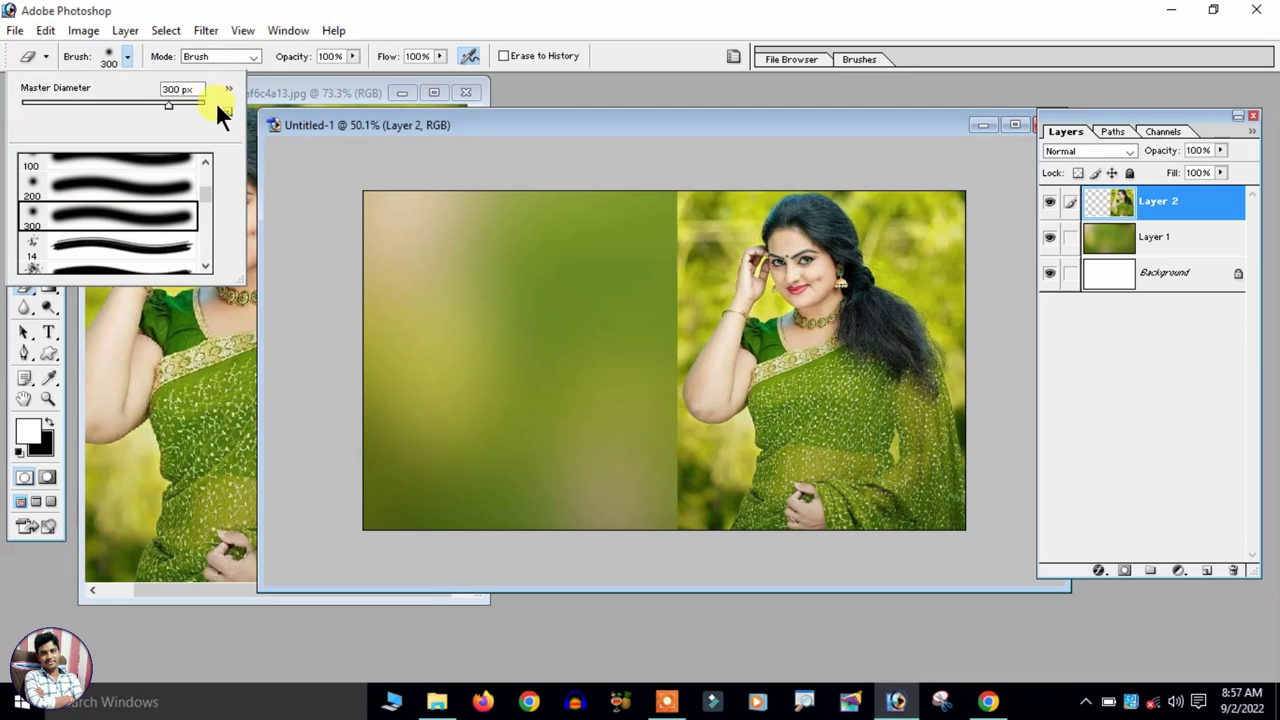
click(227, 88)
click(124, 52)
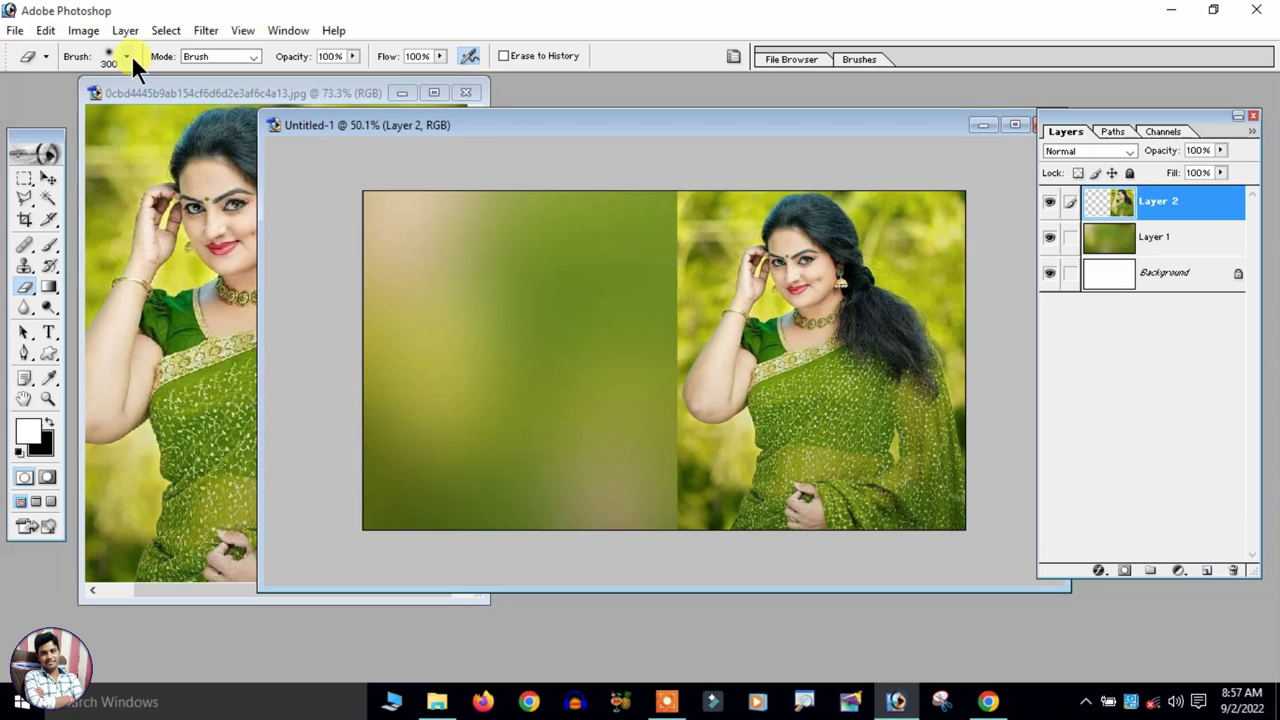
click(130, 56)
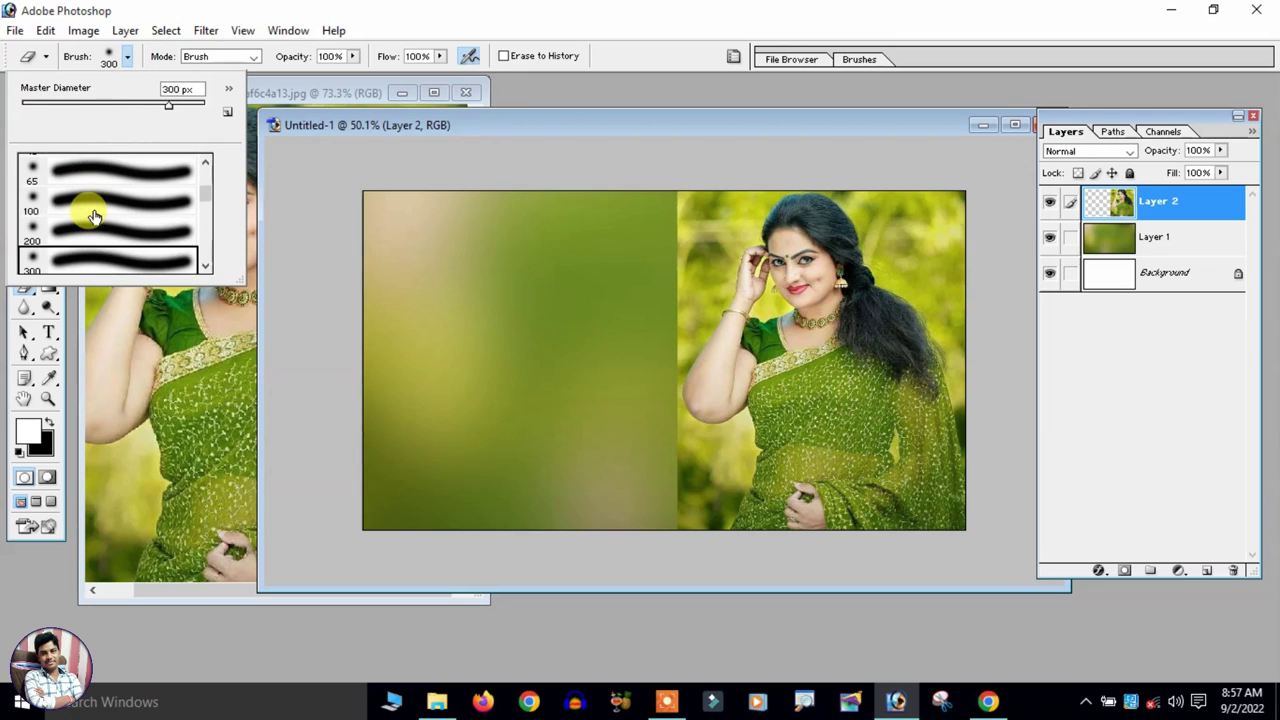
scroll(93, 216, up, 1)
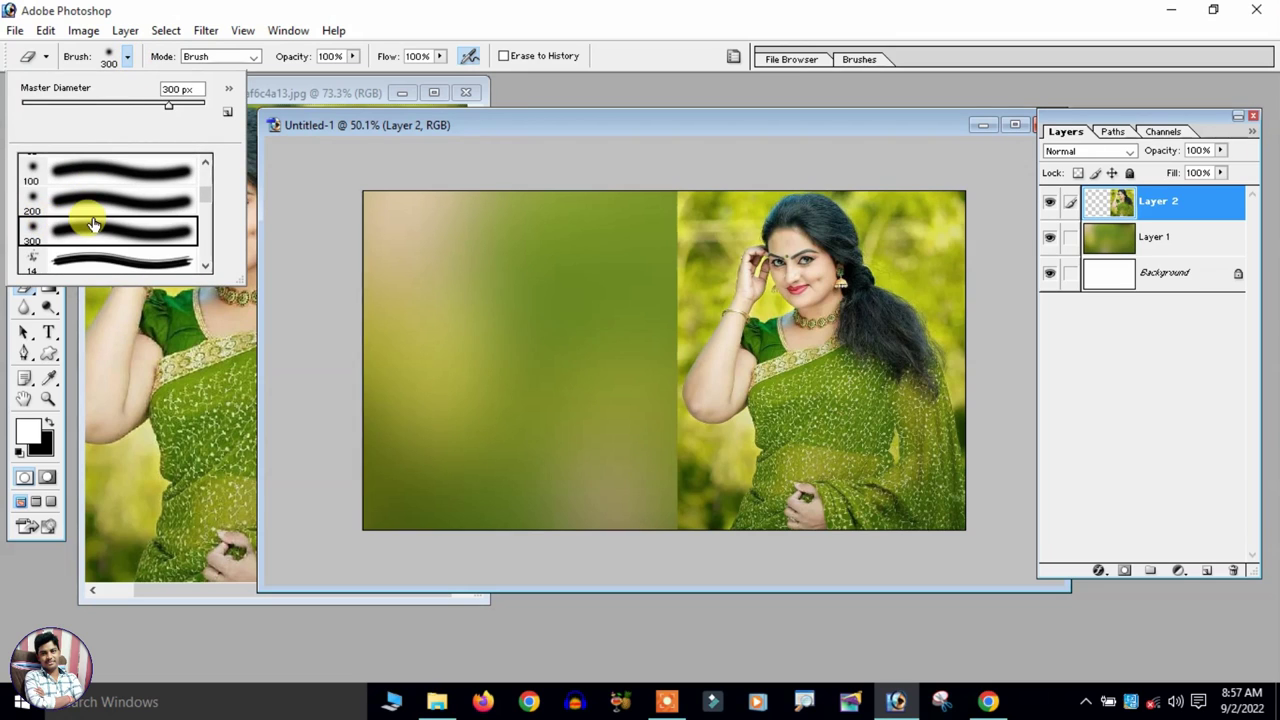
- Close the brush presets and trial-erase the photo's hard top-left edge
click(345, 193)
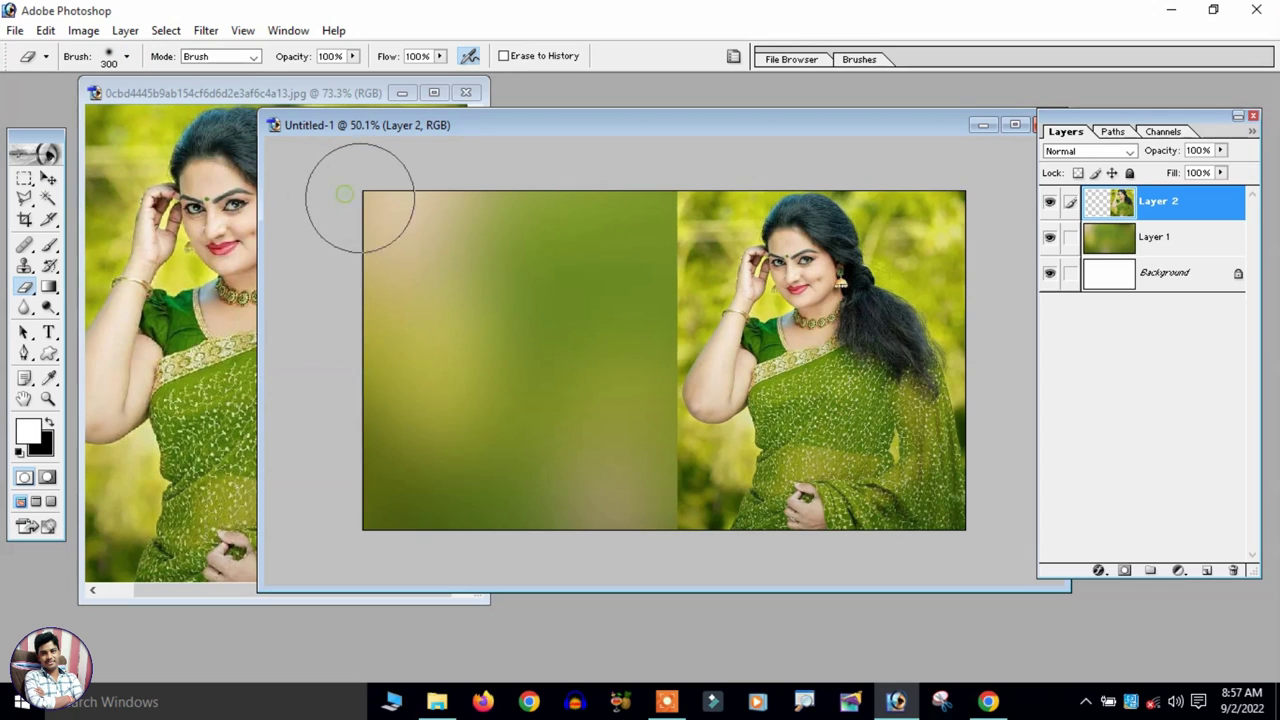
key(ctrl+plus)
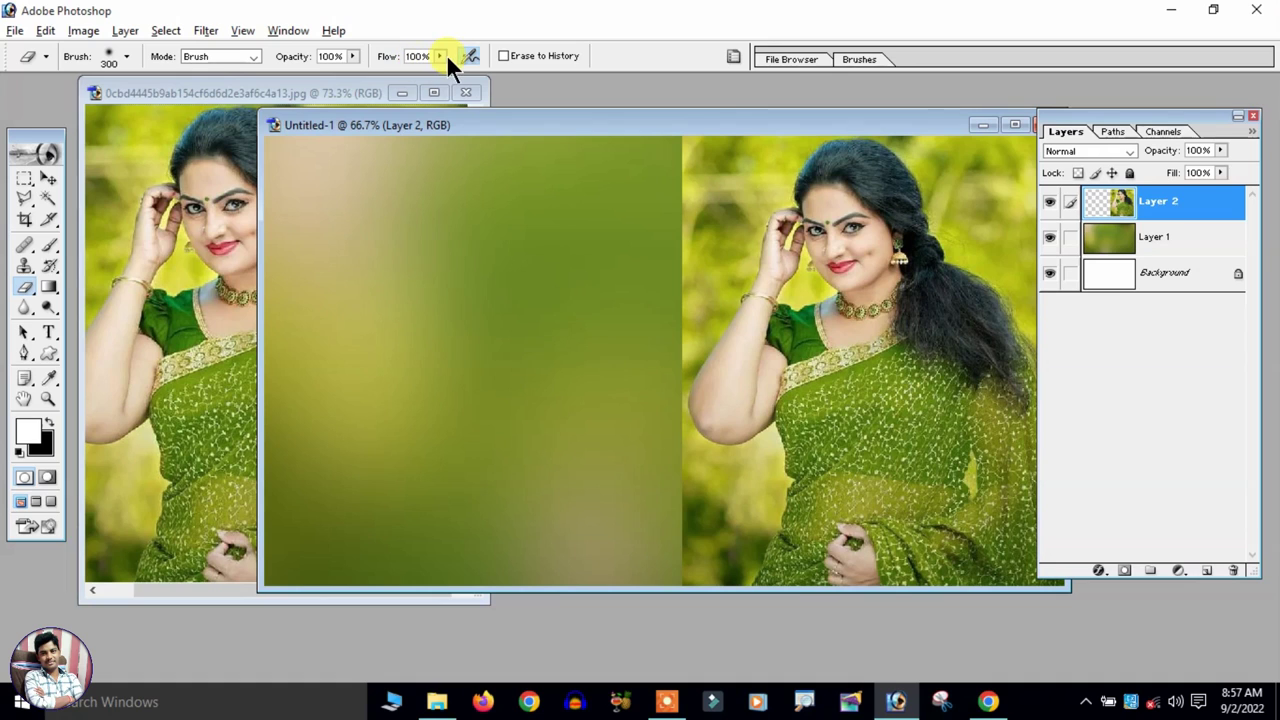
key(ctrl+minus)
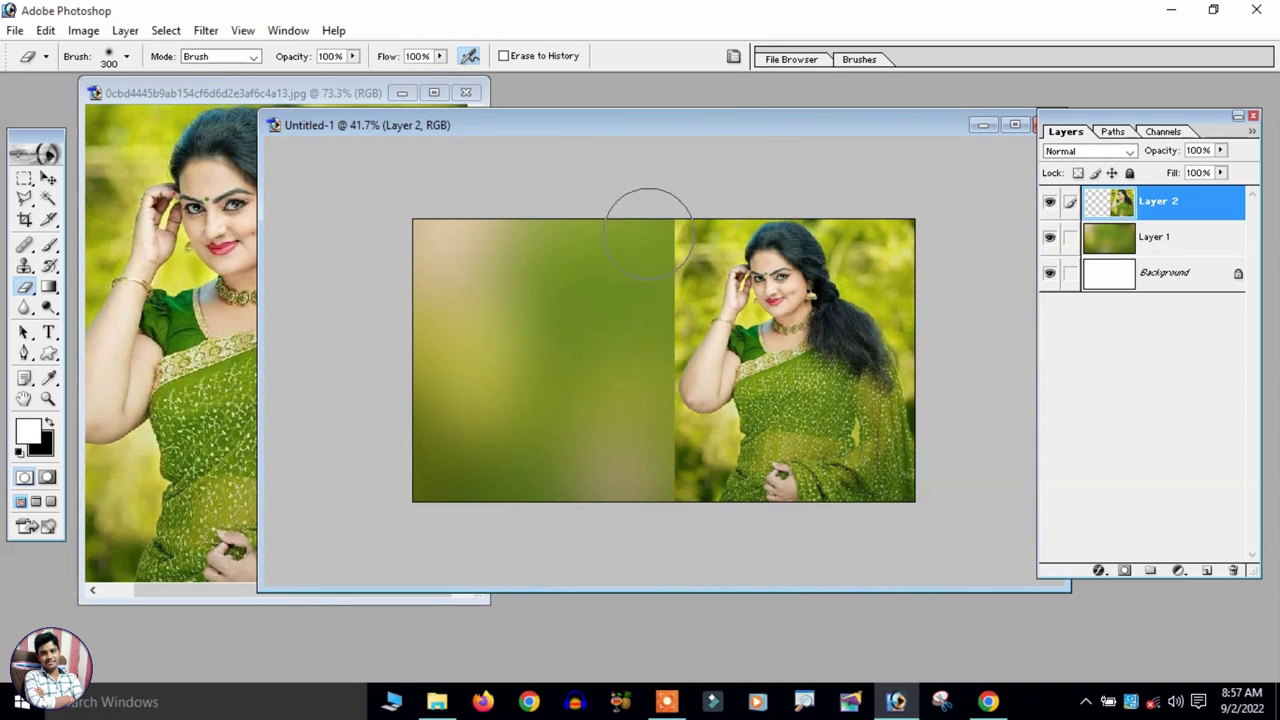
drag(648, 232, 617, 280)
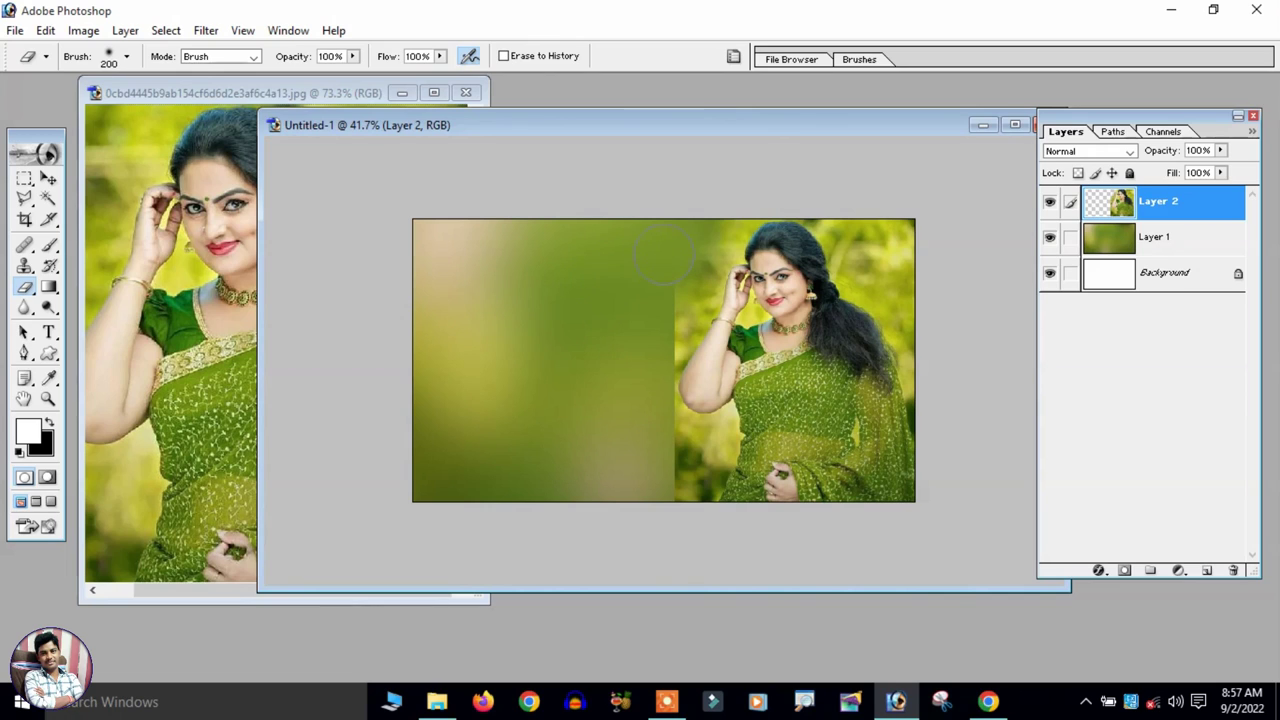
- Resize the soft eraser to 175 px, test it around the arm, then undo the erasing
click(126, 56)
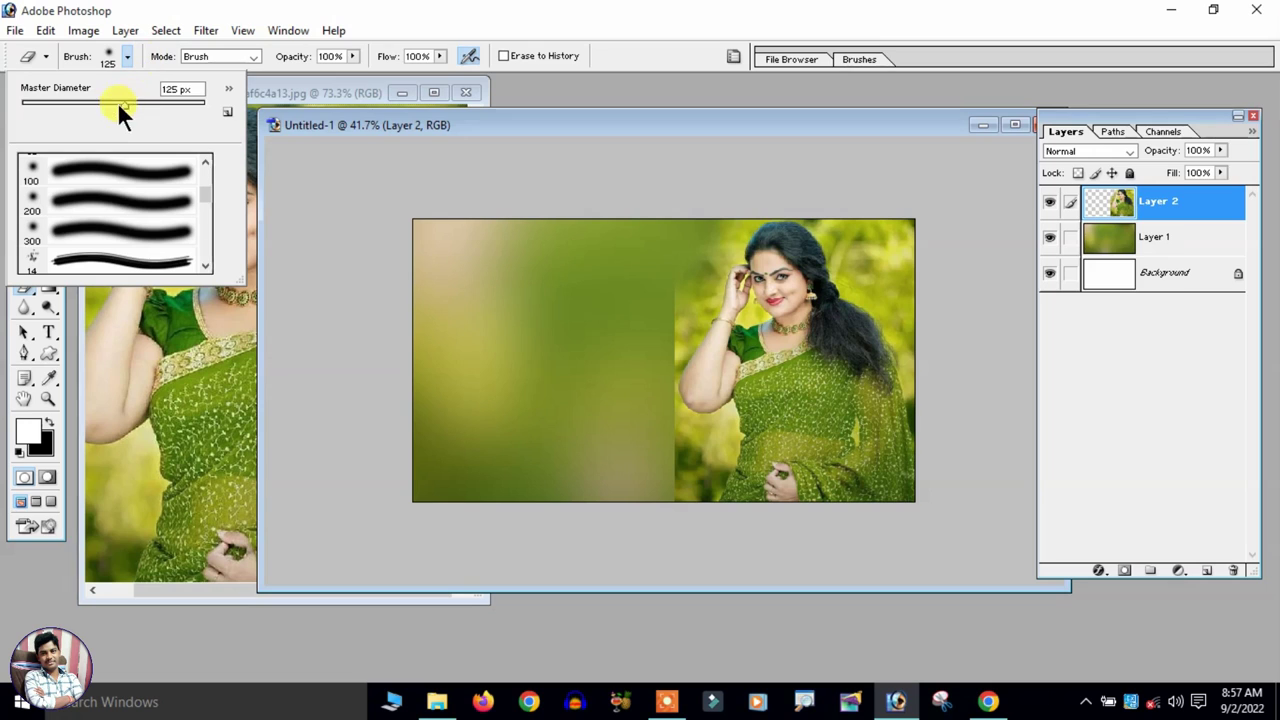
click(477, 257)
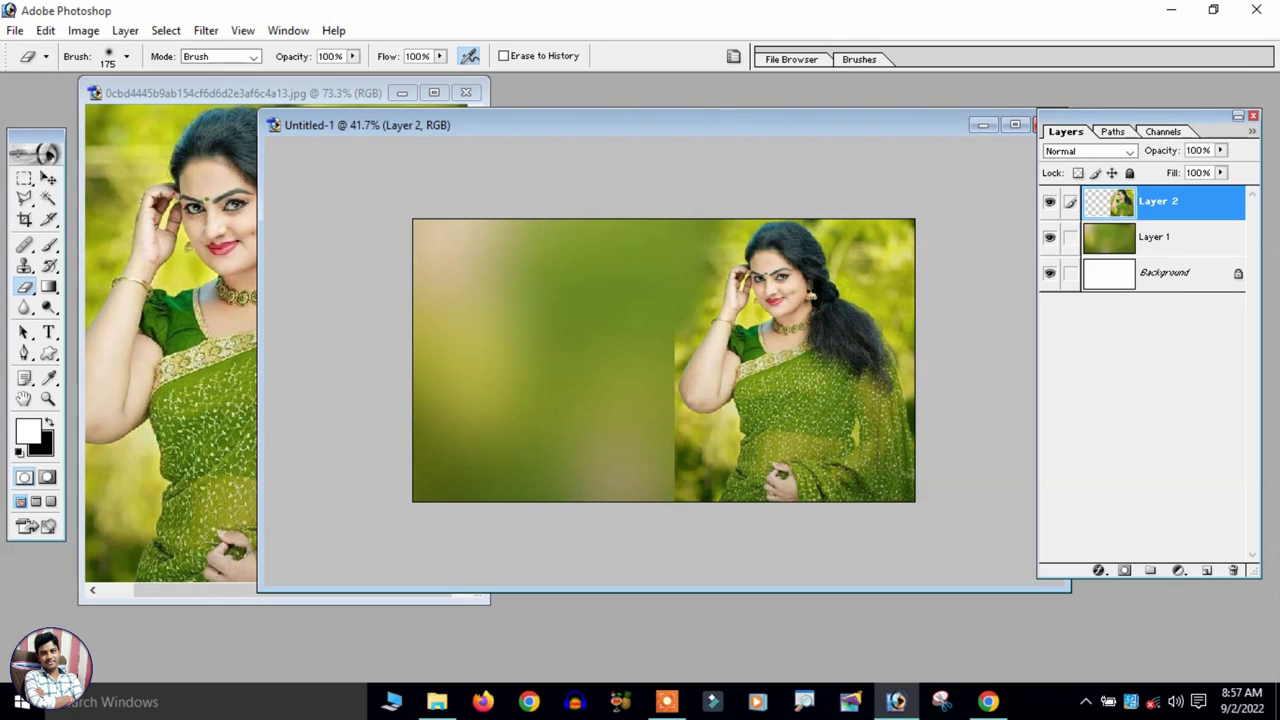
drag(668, 313, 799, 472)
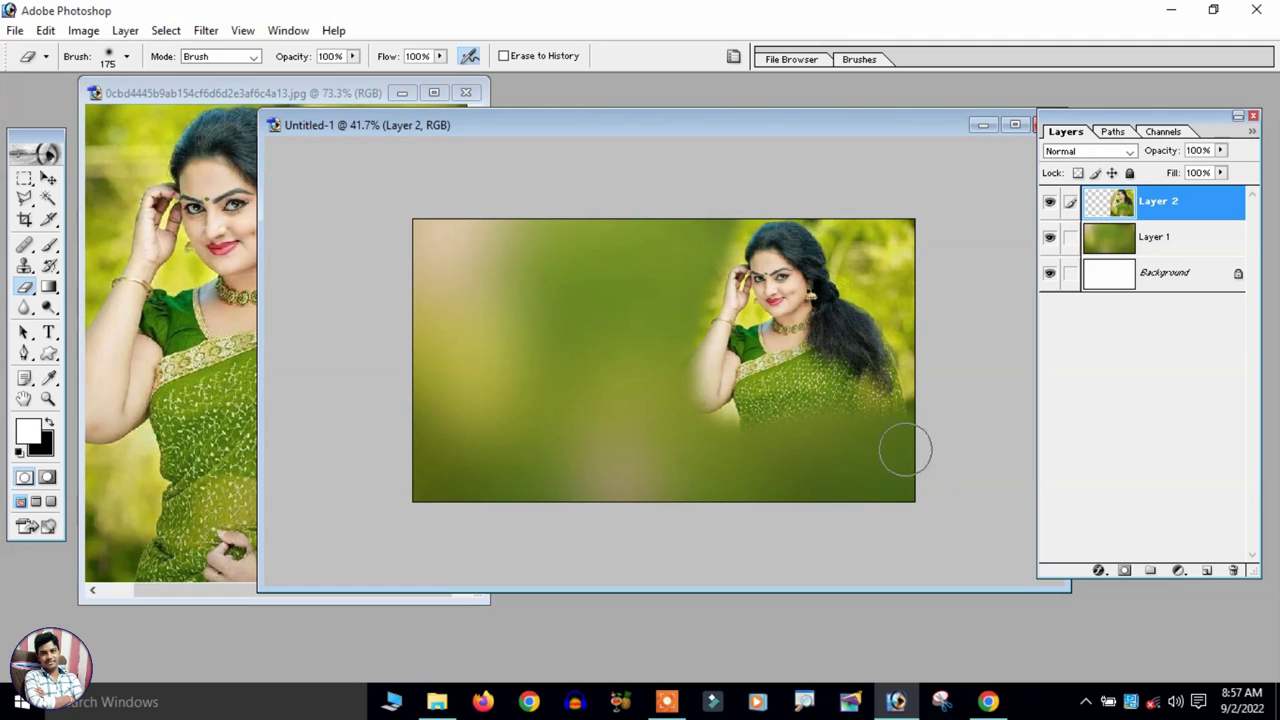
key(ctrl+z)
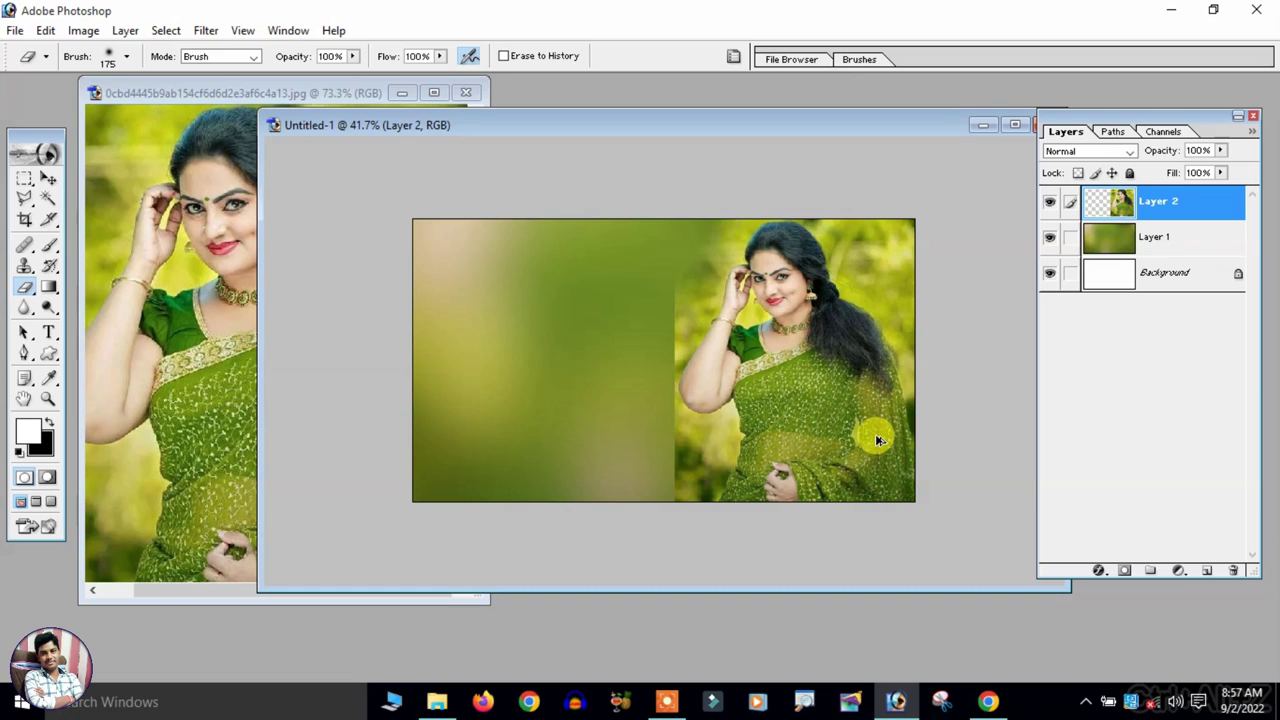
key(ctrl+z)
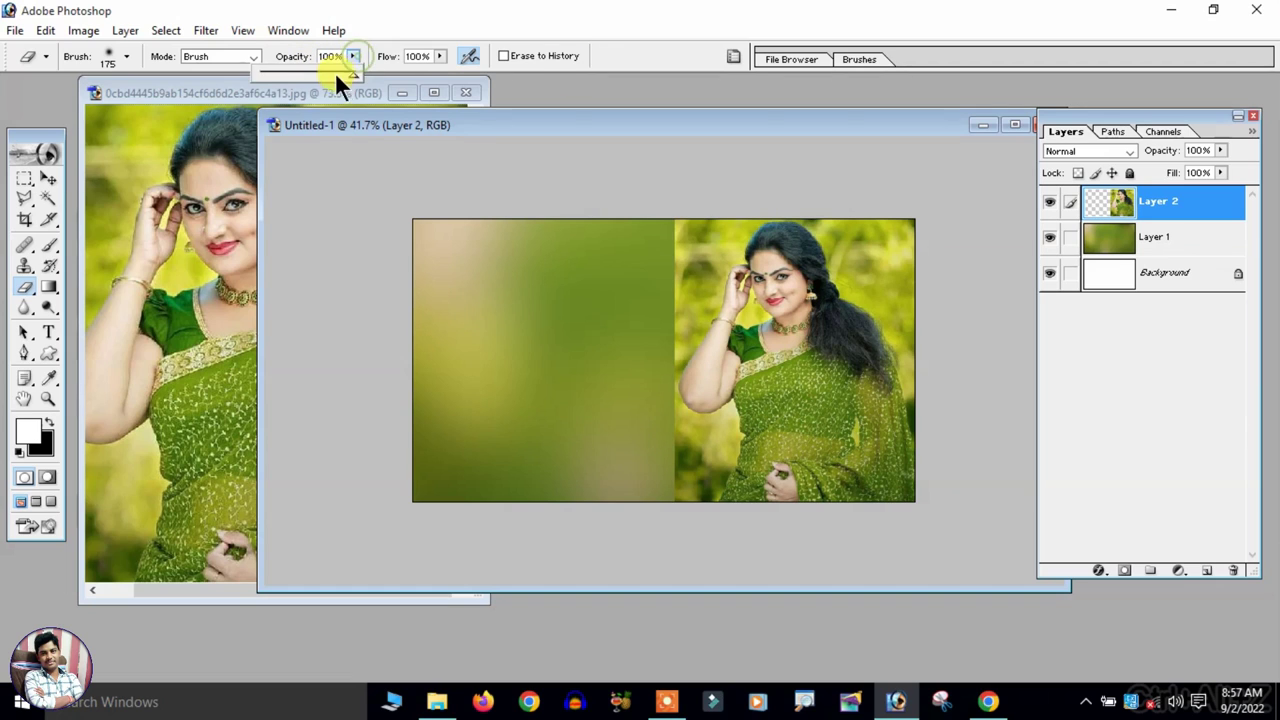
- Set eraser opacity to 70% and flow to 63%, then fade the photo's bottom edge
drag(438, 56, 411, 70)
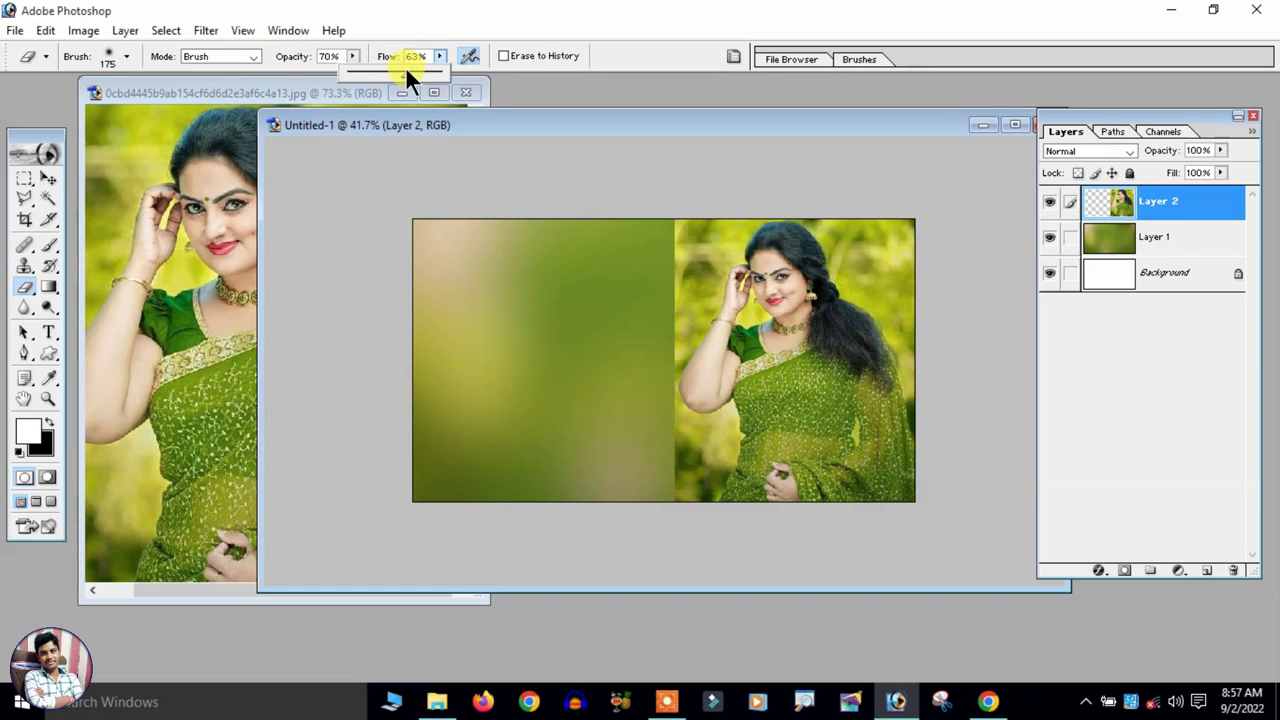
drag(635, 460, 871, 520)
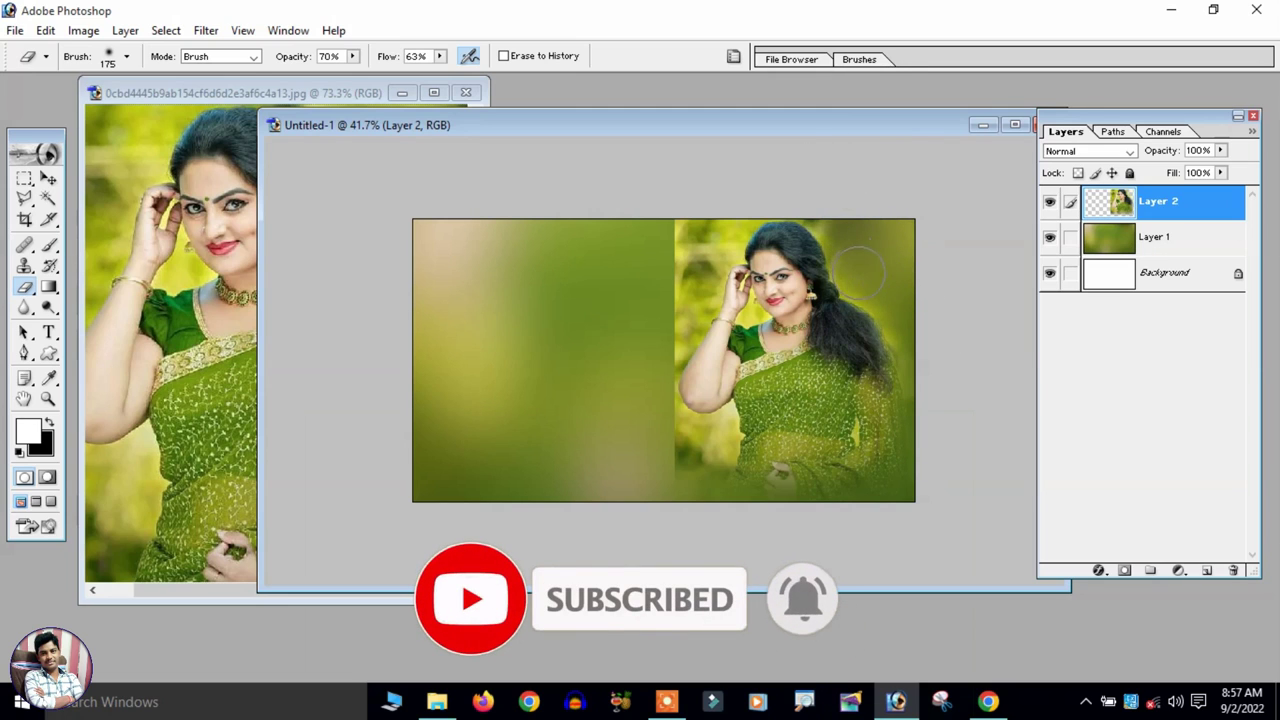
- Maximize the document window, hide the Layers palette, and zoom out to the whole image
key(ctrl+plus)
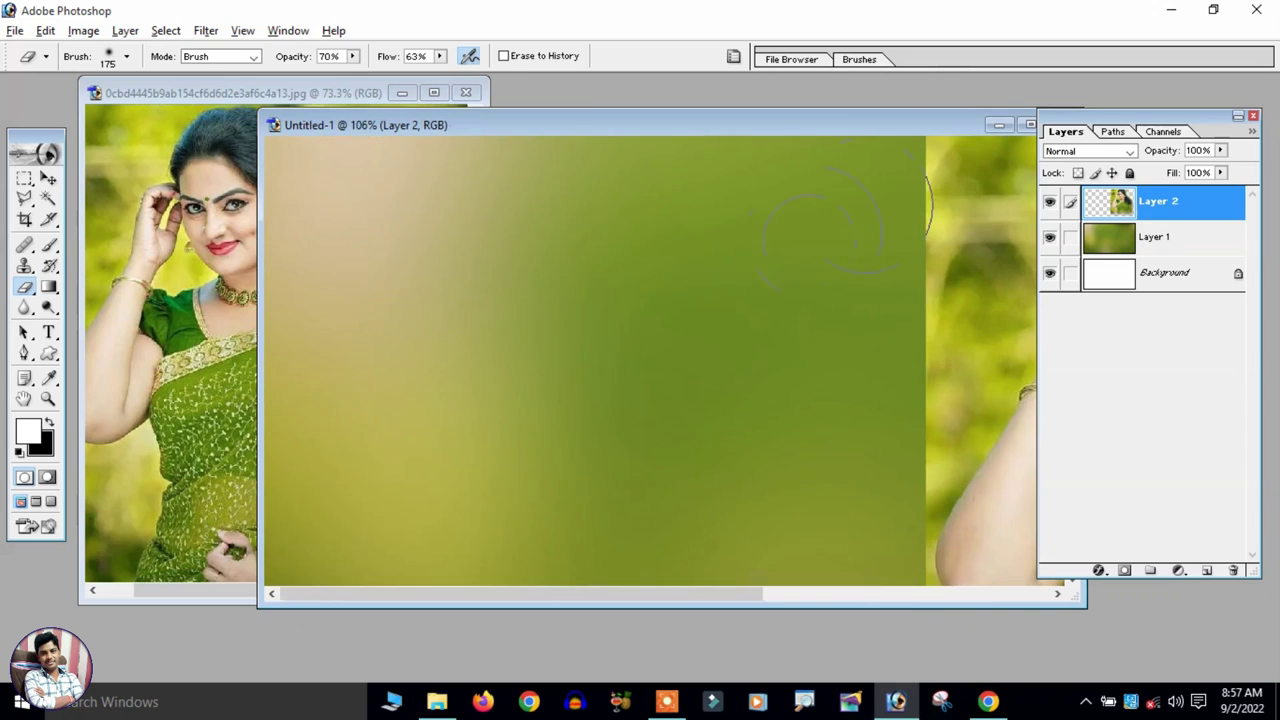
double_click(903, 123)
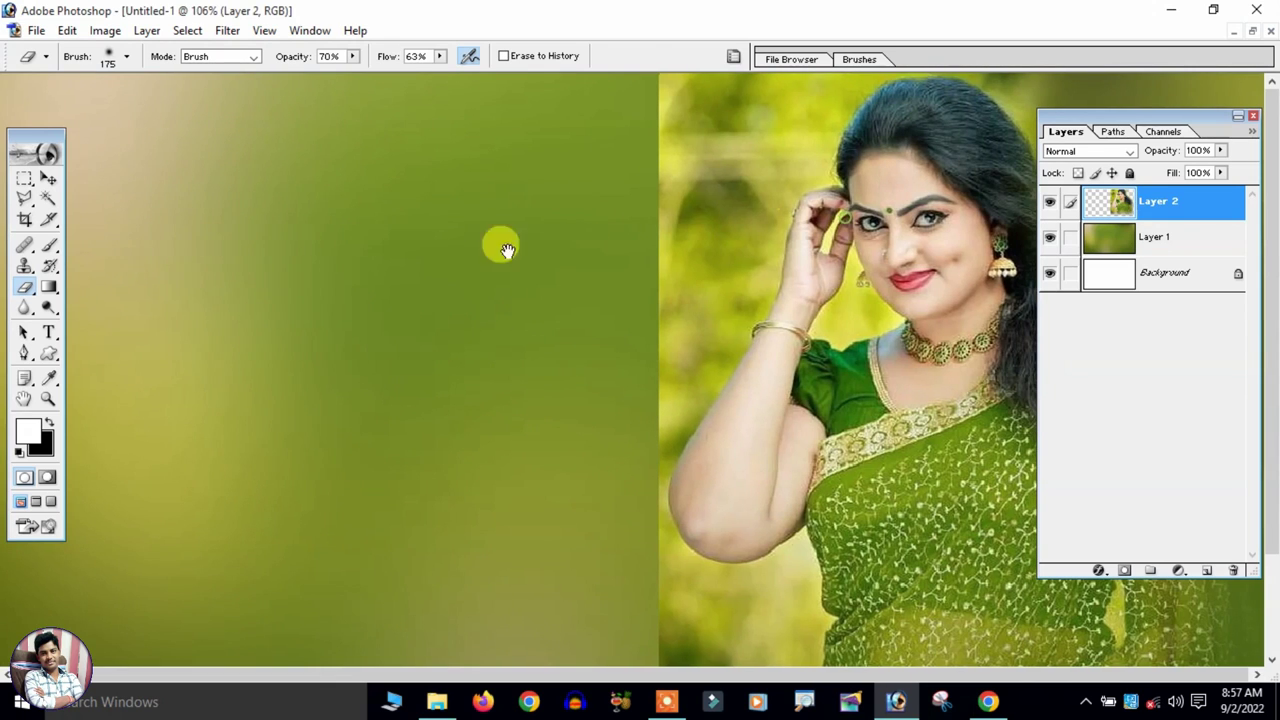
click(1254, 117)
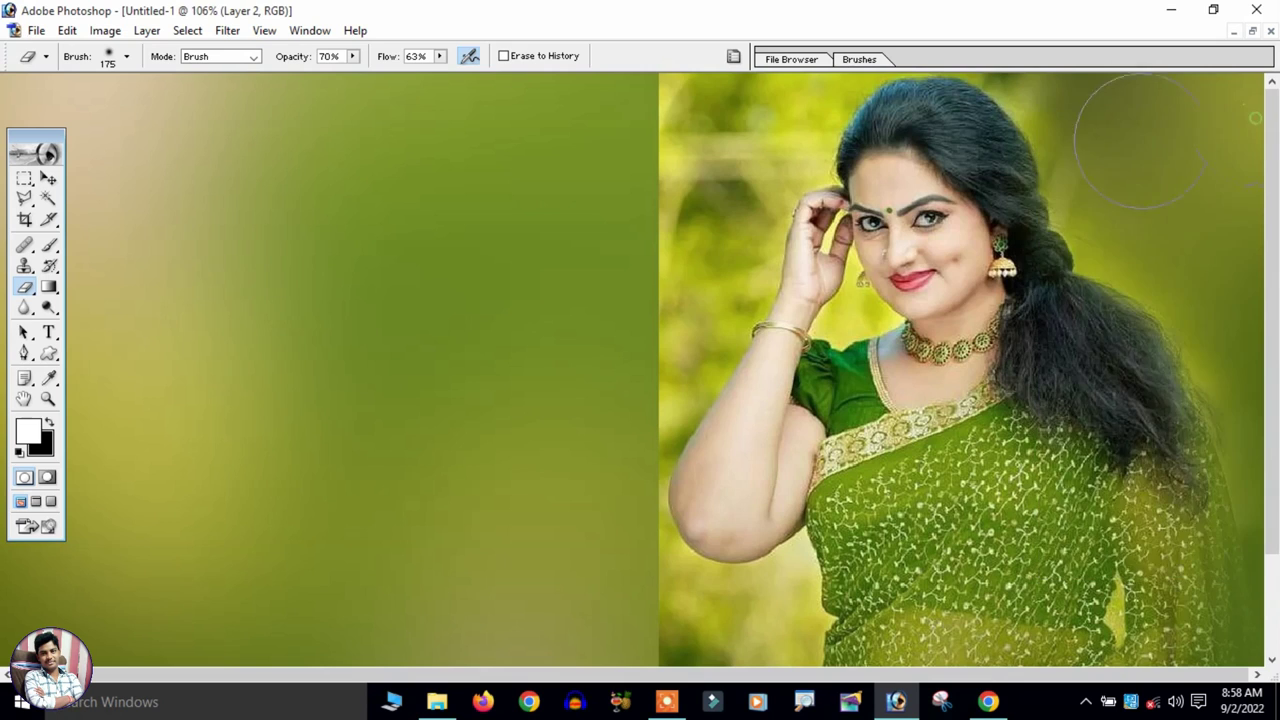
key(ctrl+minus)
- Erase along the photo's top, hair-side and lower edges so it blends into the green background
drag(648, 160, 732, 146)
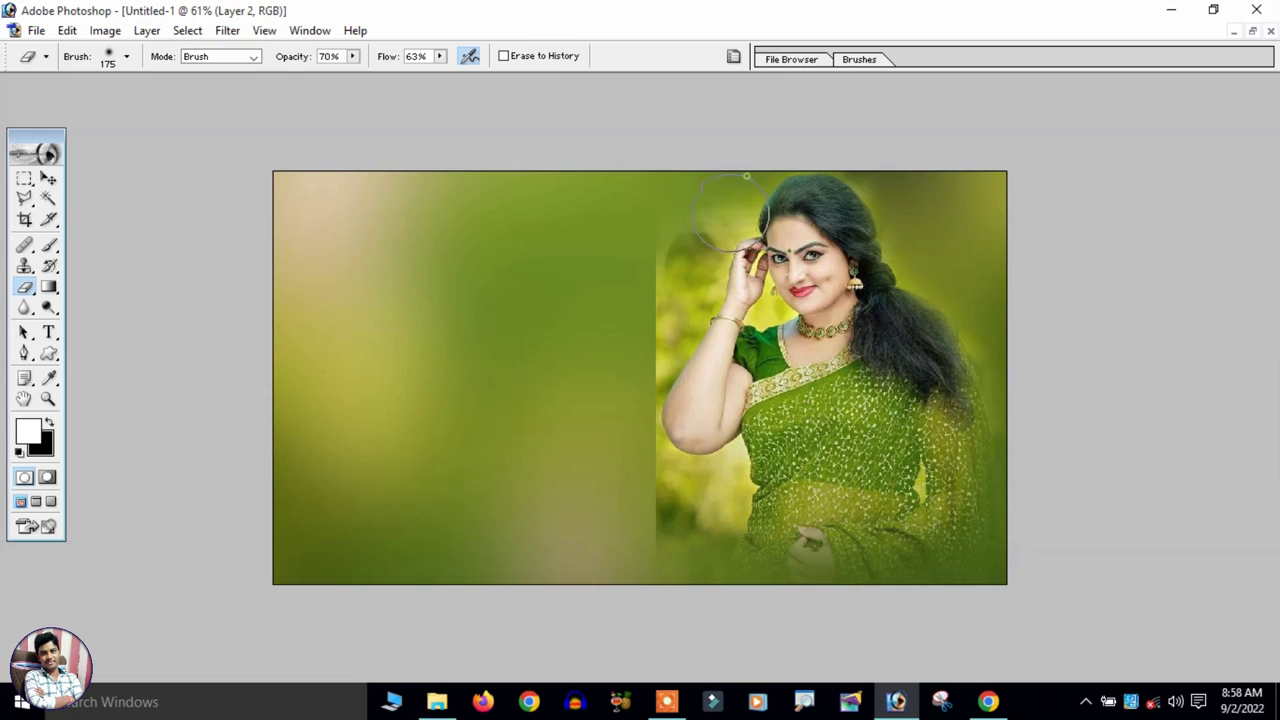
drag(752, 213, 701, 195)
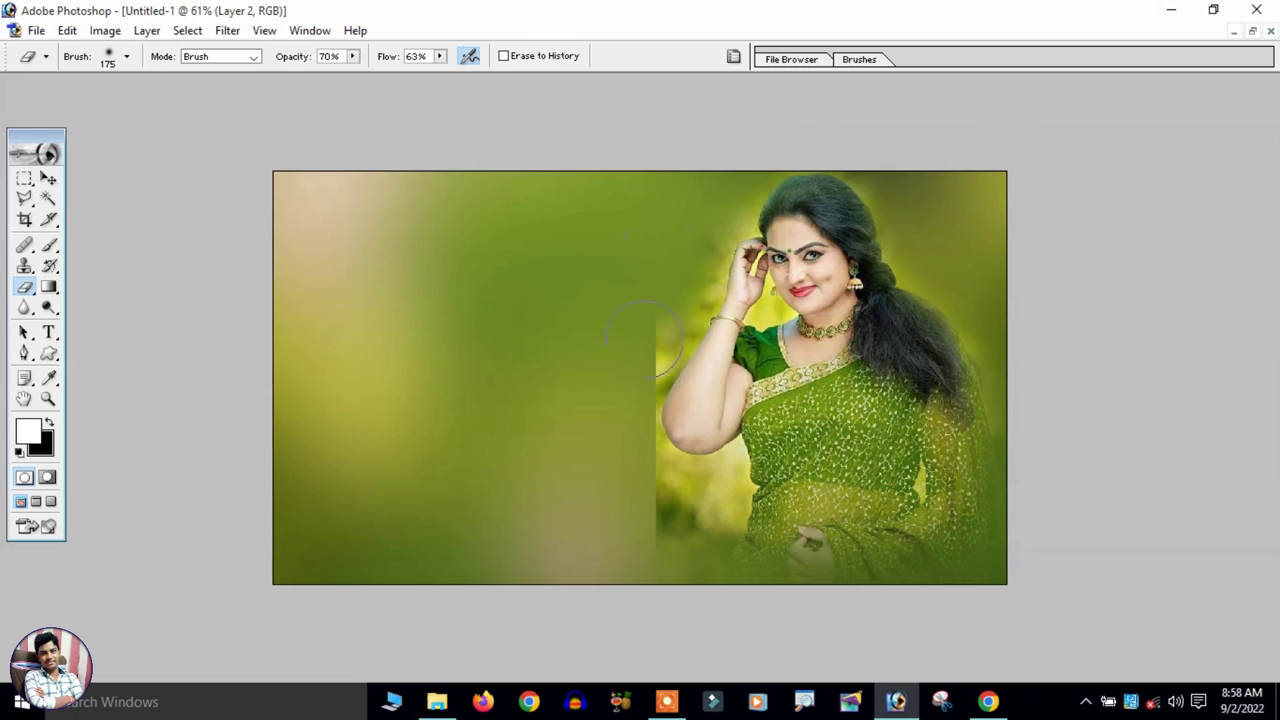
drag(694, 262, 742, 190)
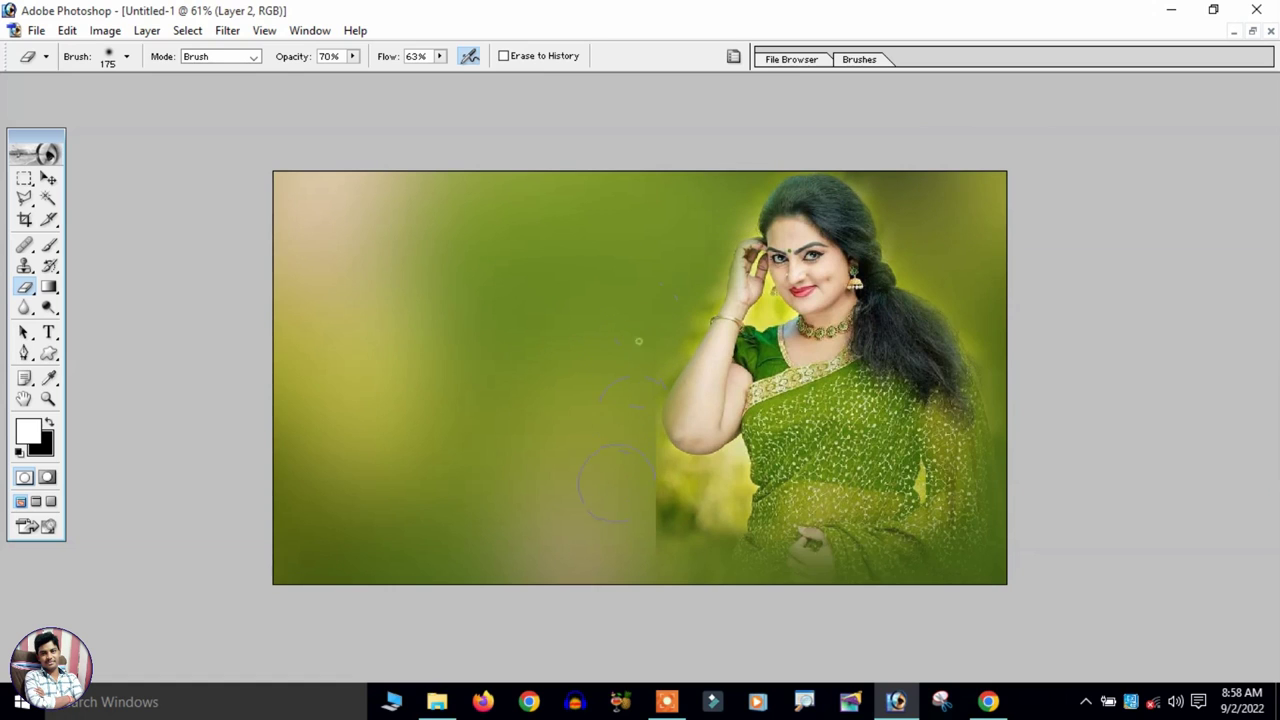
drag(641, 523, 641, 517)
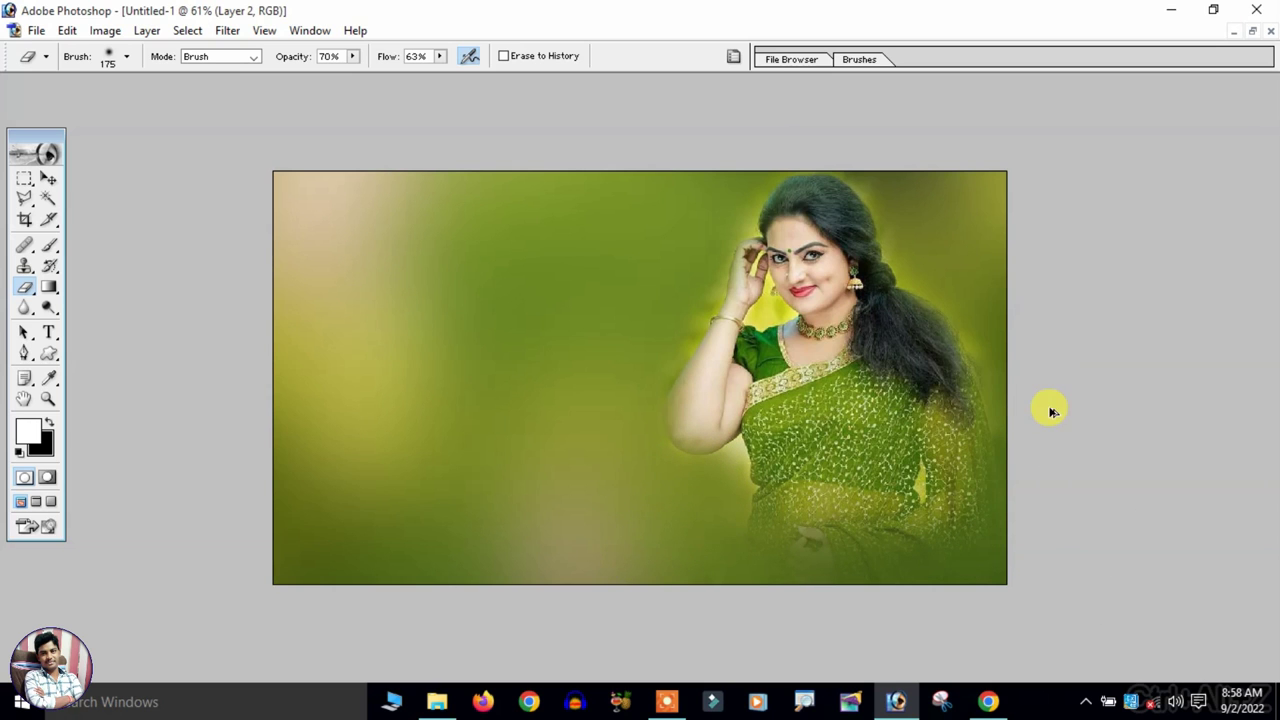
scroll(920, 378, up, 1)
scroll(920, 378, up, 2)
scroll(886, 360, up, 2)
mouse_move(886, 360)
mouse_down()
mouse_move(508, 118)
mouse_move(649, 382)
mouse_up()
- Shrink the eraser, clean leftover background around the hand and neck, then return to 50 px
key(bracketleft)
key(bracketleft)
key(bracketleft)
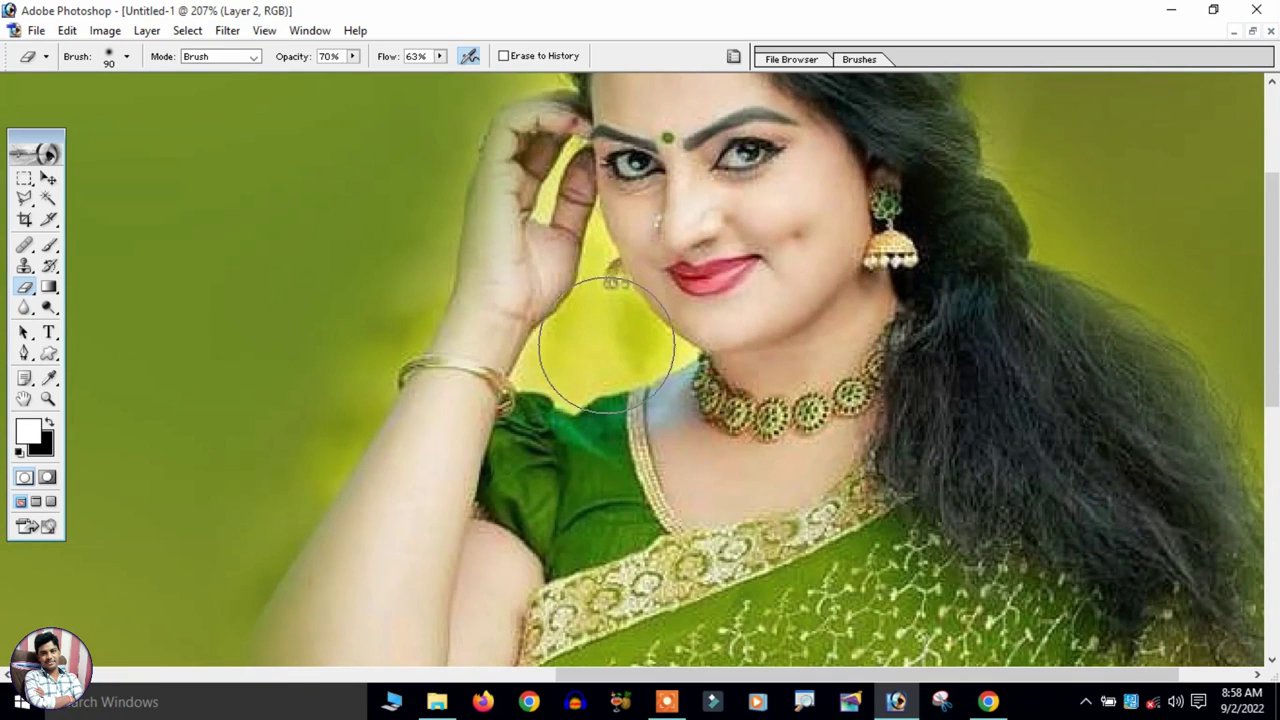
key(bracketleft)
mouse_move(592, 346)
mouse_down()
mouse_move(568, 364)
mouse_move(590, 340)
mouse_move(614, 340)
mouse_move(605, 330)
mouse_move(630, 337)
mouse_up()
key(bracketright)
key(bracketright)
key(bracketright)
- Fit the image in view, dab-erase near the saree's lower edge, and open Adobe Online
key(ctrl+0)
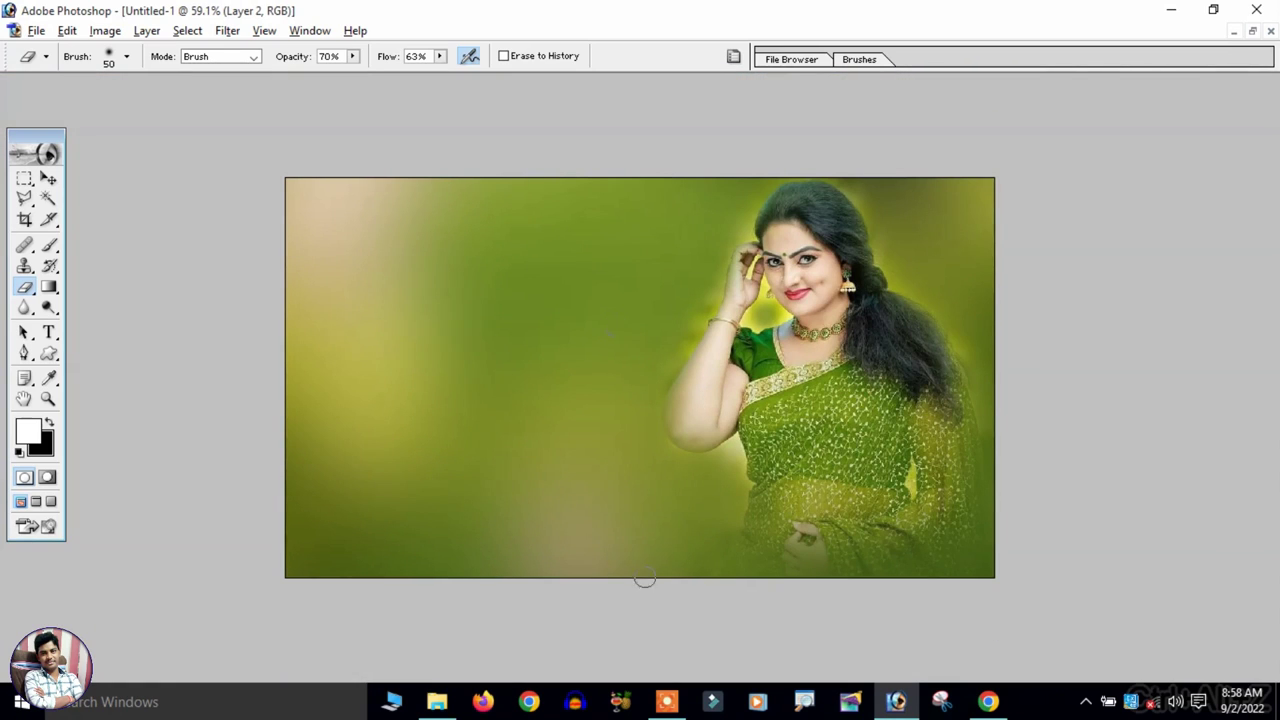
click(716, 474)
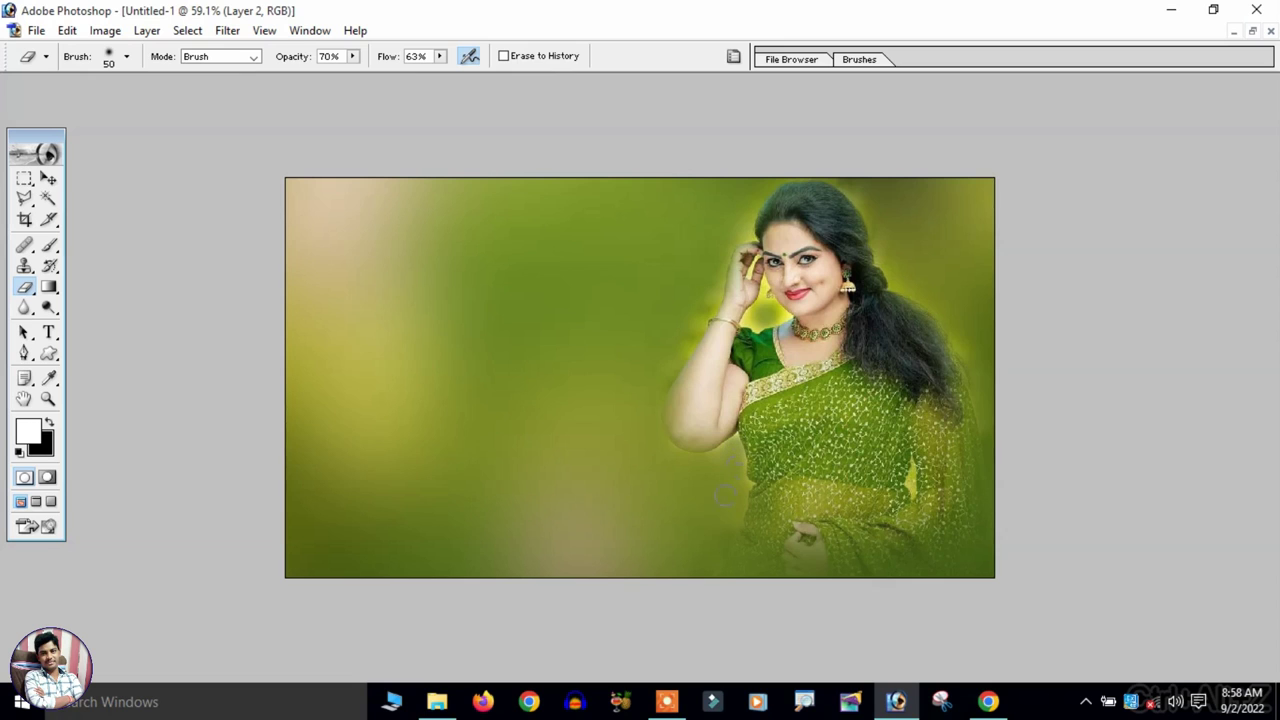
click(704, 532)
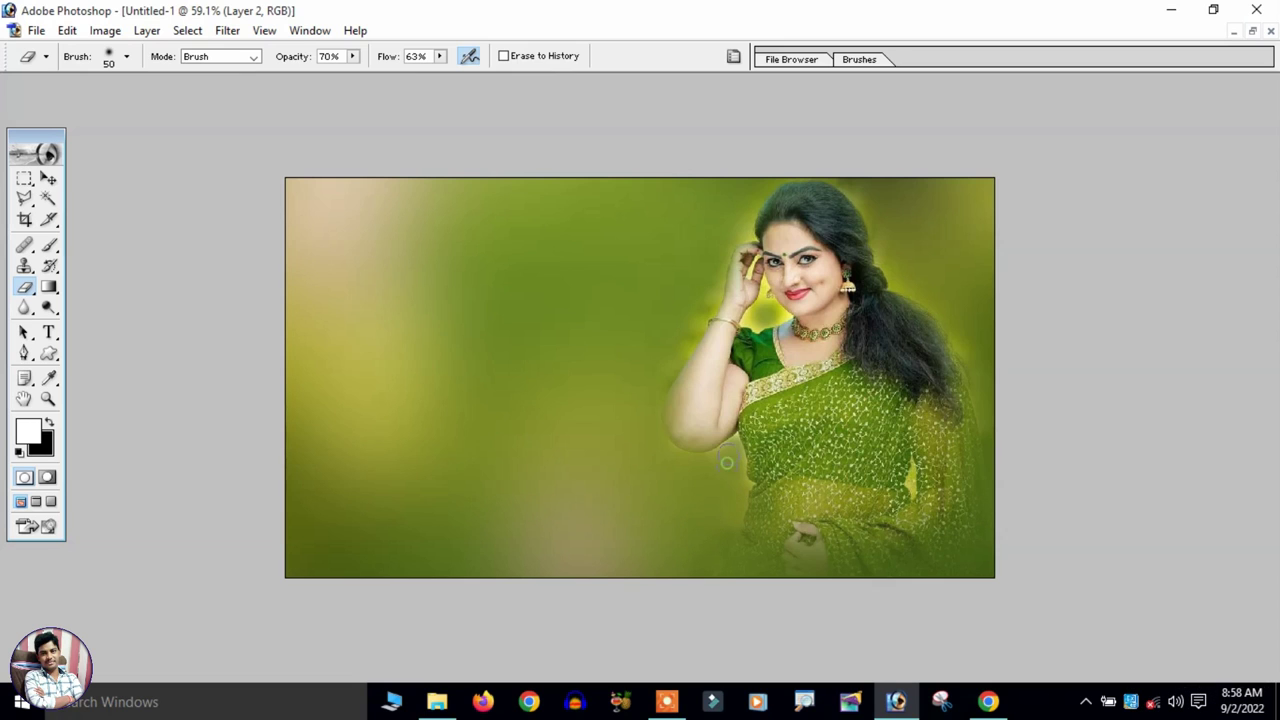
alt+click(623, 427)
ctrl+click(591, 430)
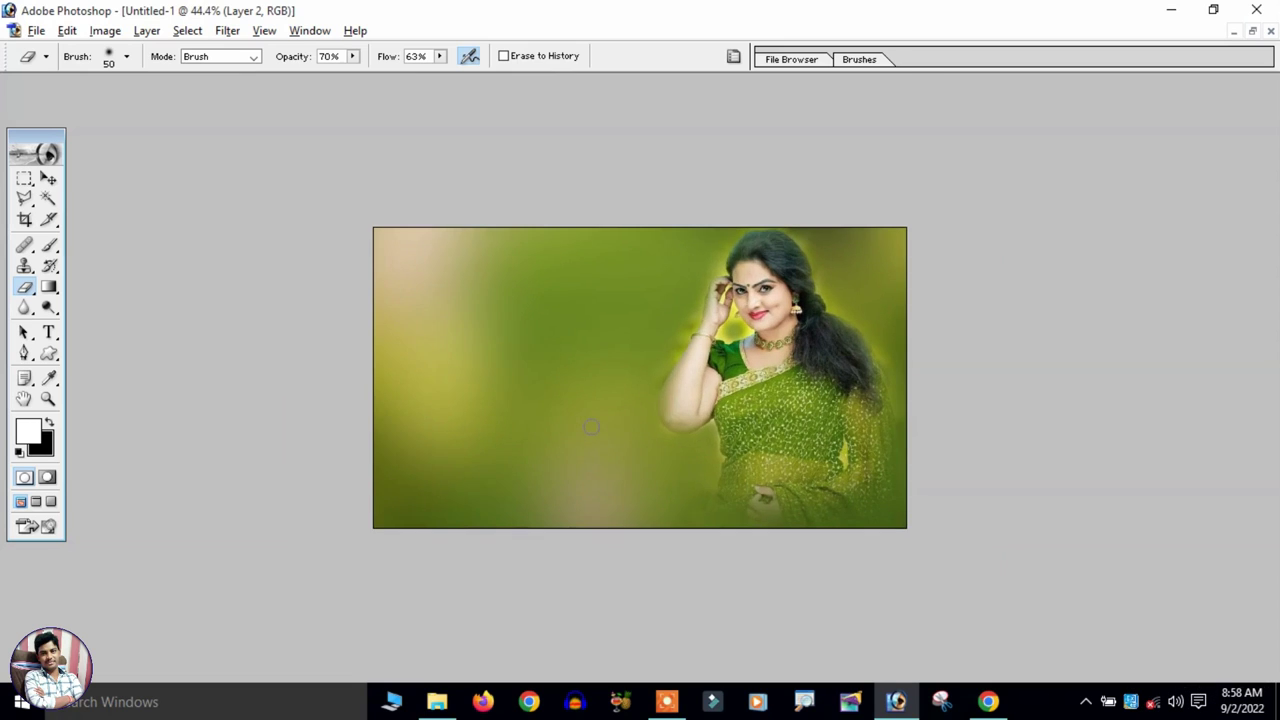
scroll(590, 428, up, 1)
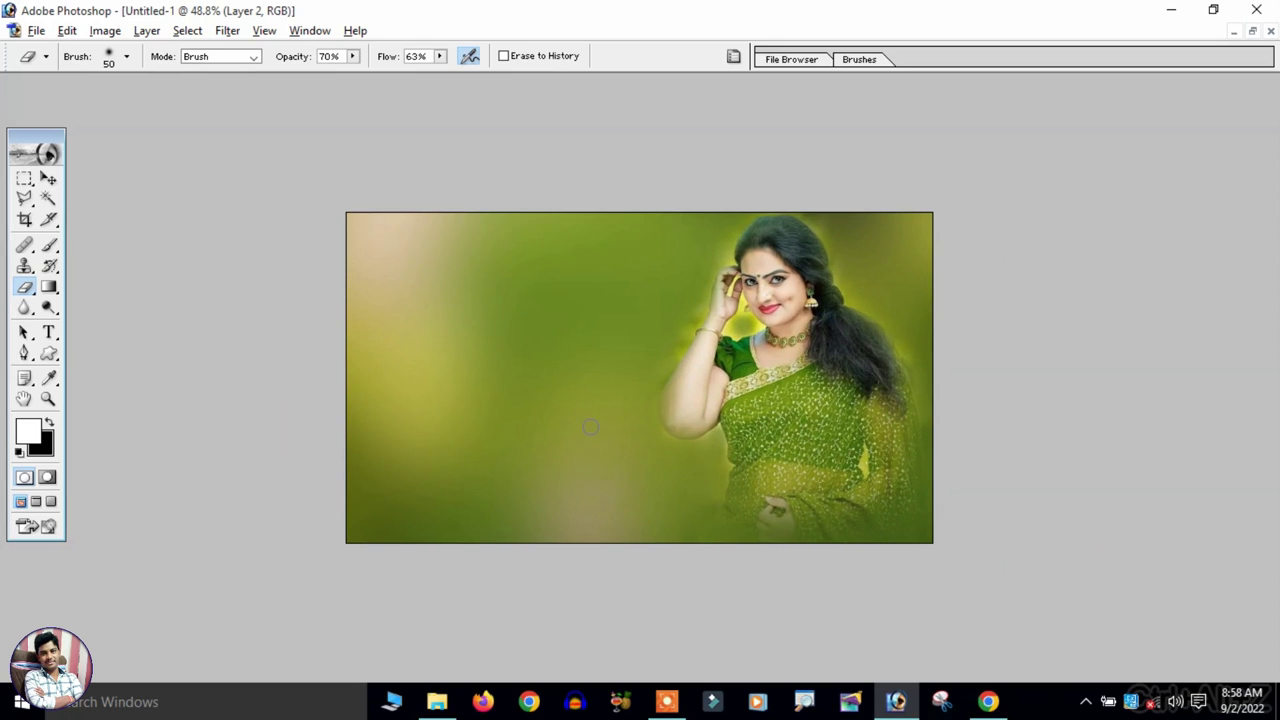
click(35, 158)
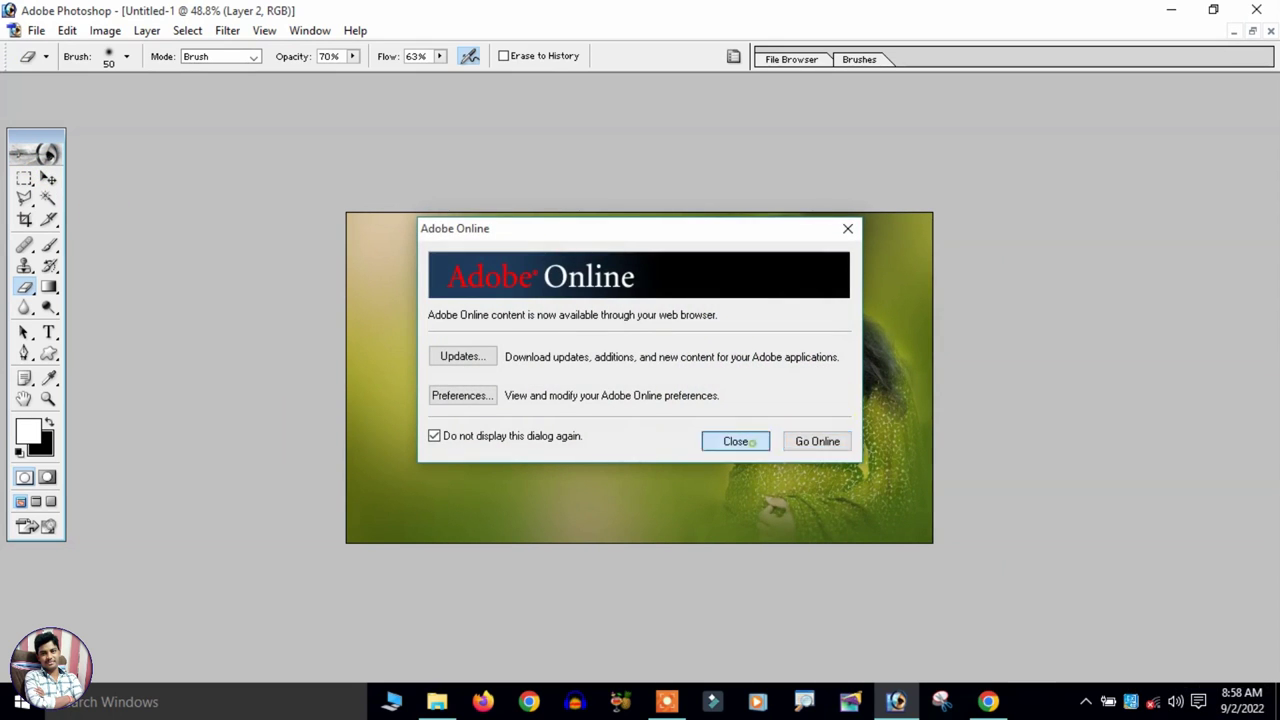
- Close Adobe Online and scale the woman's photo layer up to about 170%, showing her face
click(738, 441)
click(50, 178)
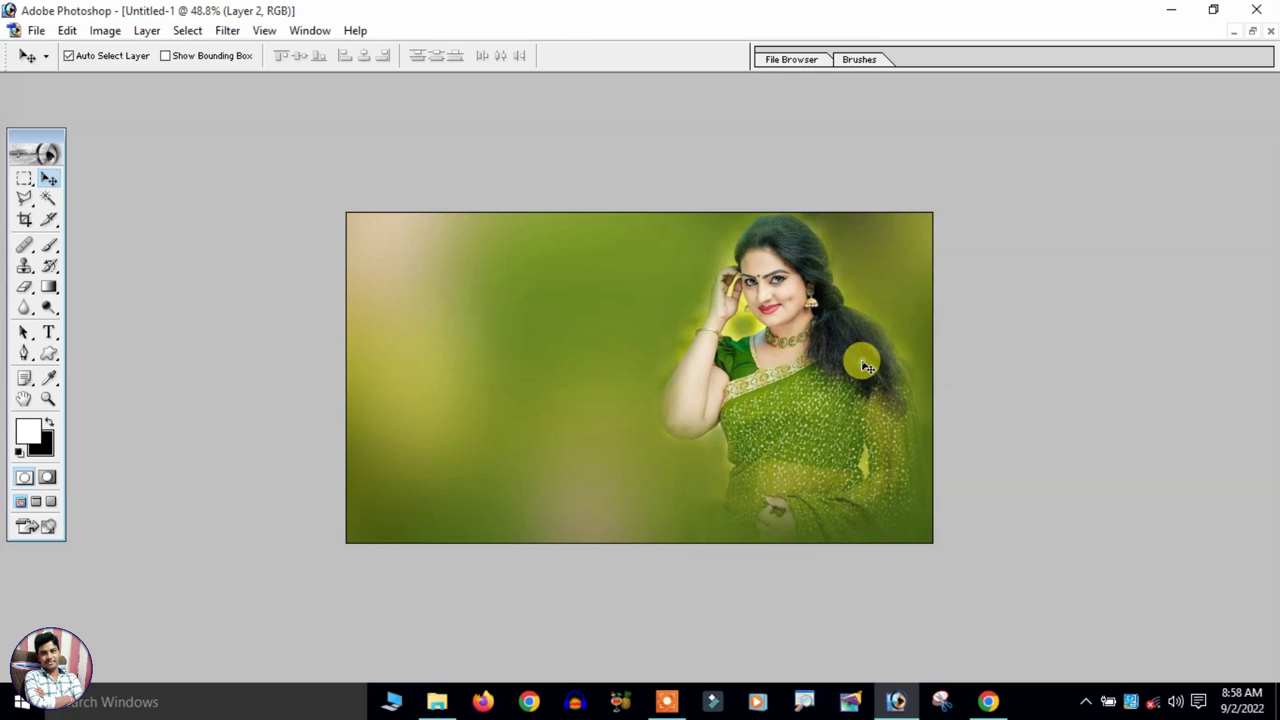
key(ctrl+t)
drag(931, 560, 1105, 675)
mouse_move(859, 372)
mouse_down()
mouse_move(848, 537)
mouse_move(837, 459)
mouse_up()
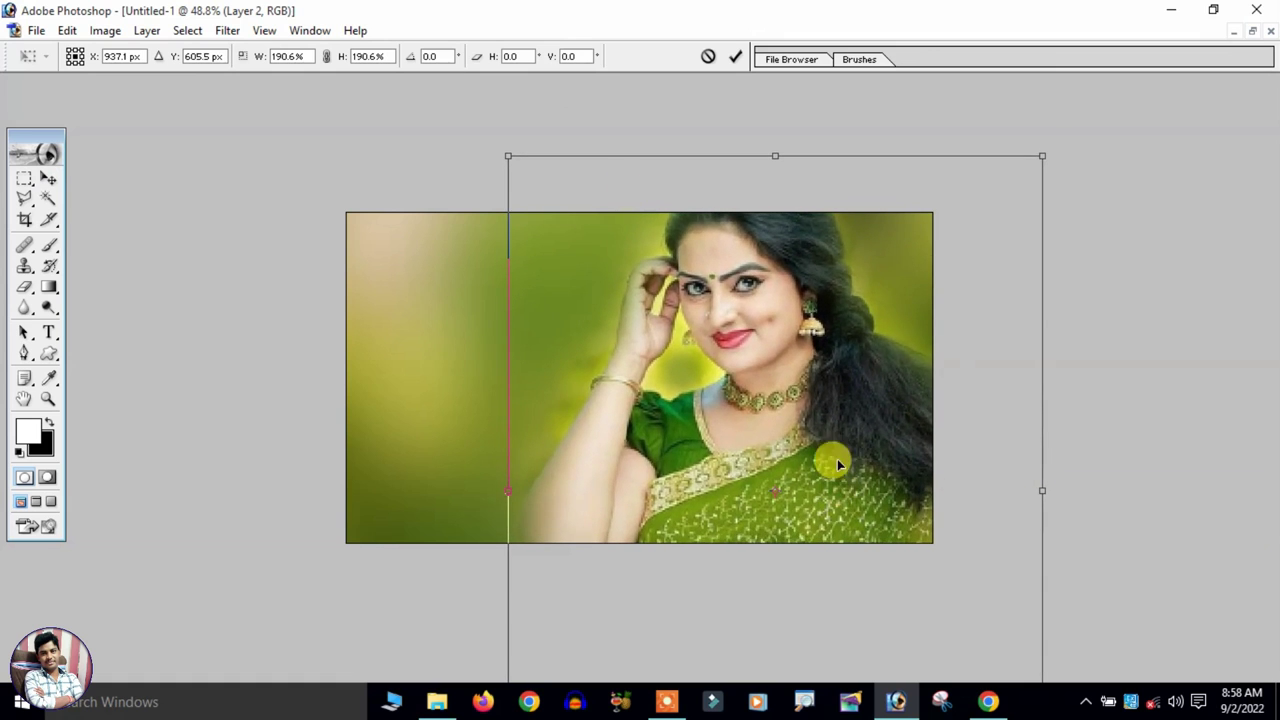
drag(508, 156, 529, 186)
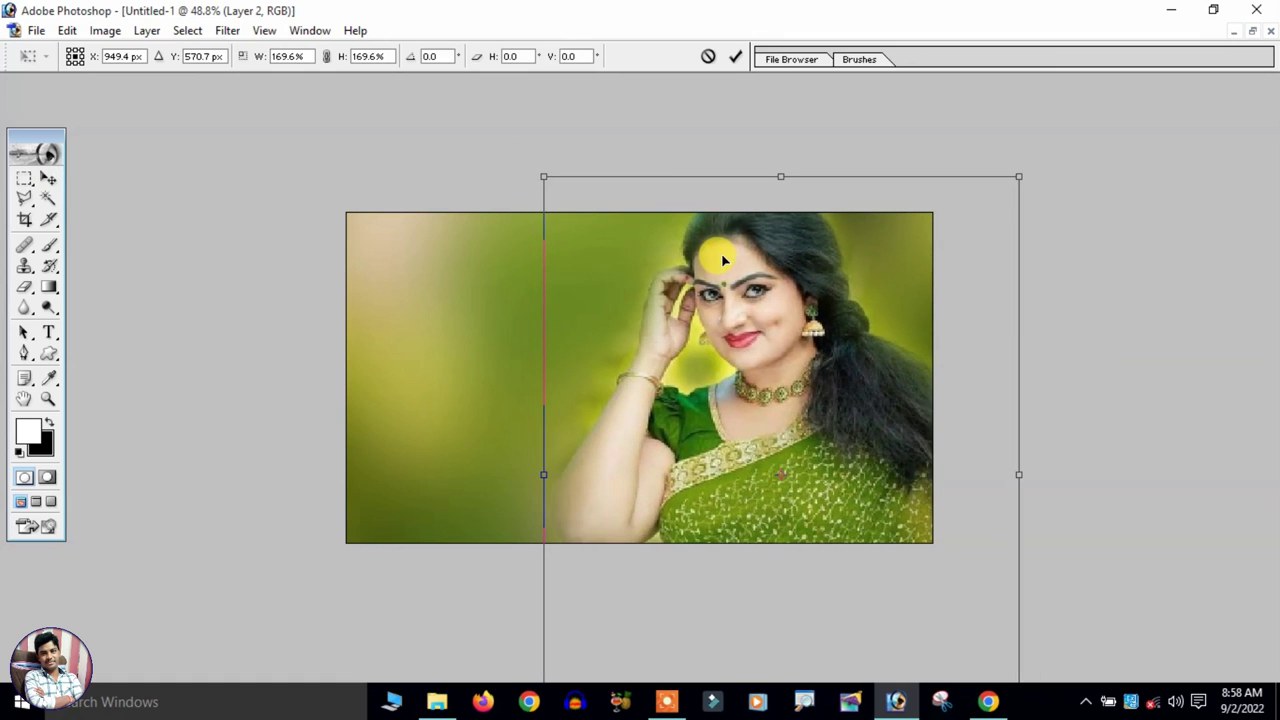
key(Return)
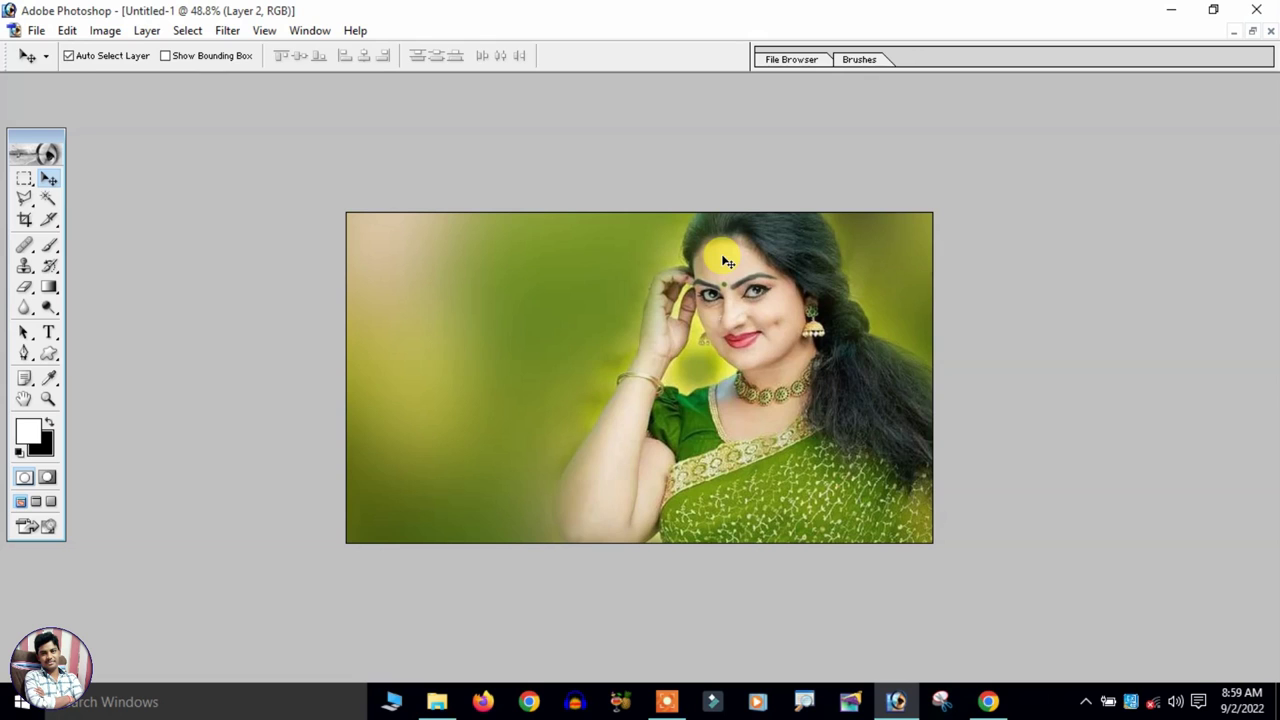
- Shrink the photo slightly to 93% and shift it right and down
key(ctrl+t)
key(ctrl+minus)
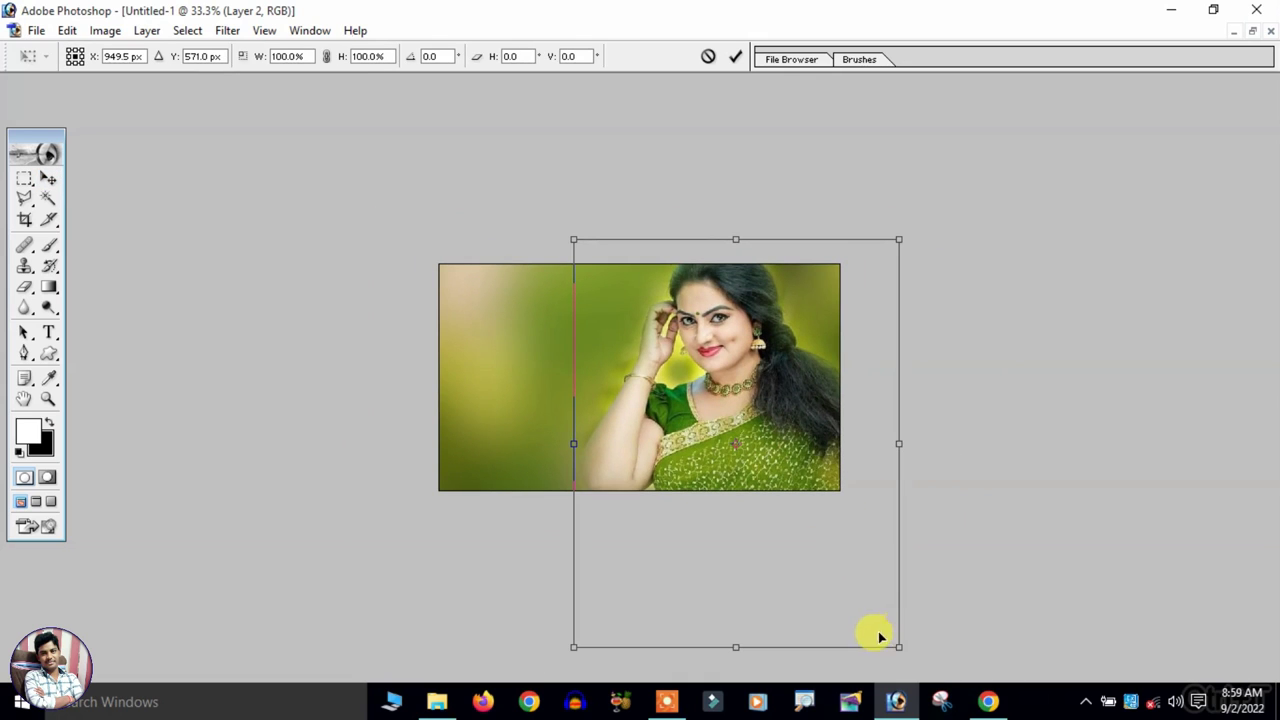
drag(880, 637, 870, 618)
mouse_move(791, 394)
mouse_down()
mouse_move(815, 412)
mouse_move(811, 402)
mouse_up()
key(Return)
- Slide the top copy of the woman to the left of the original
scroll(800, 380, up, 1)
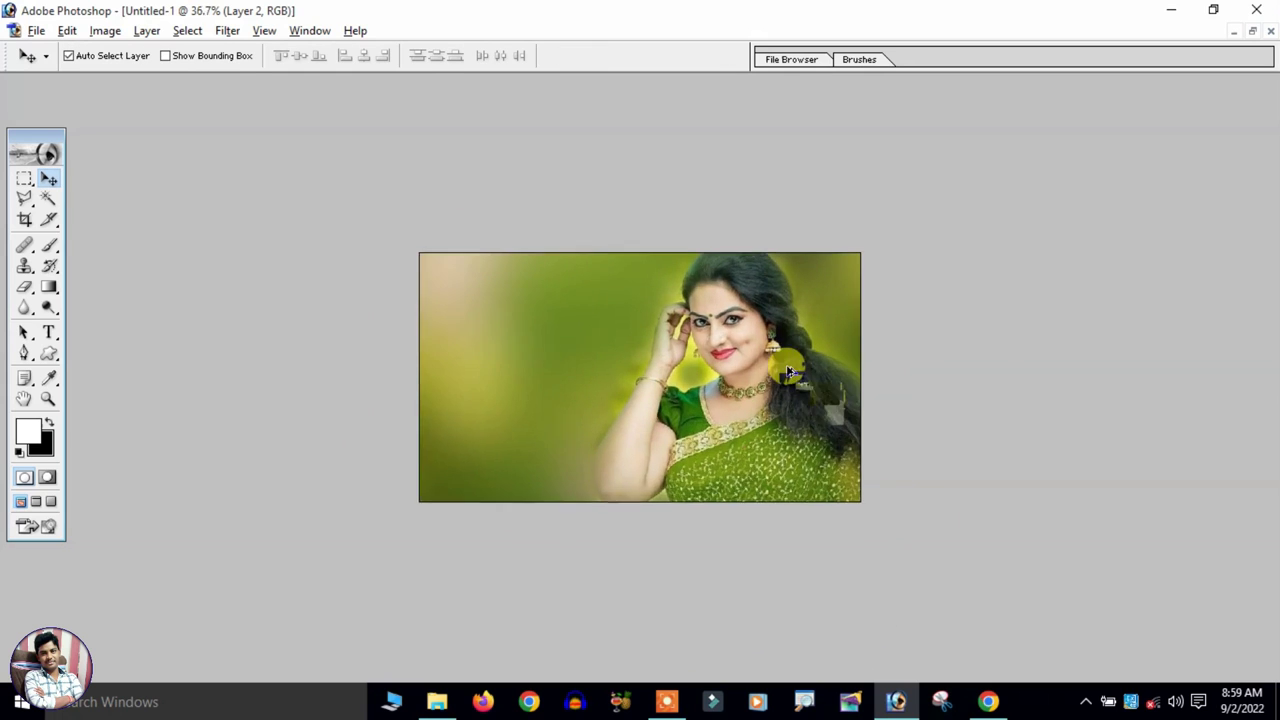
scroll(795, 372, up, 1)
scroll(790, 367, up, 1)
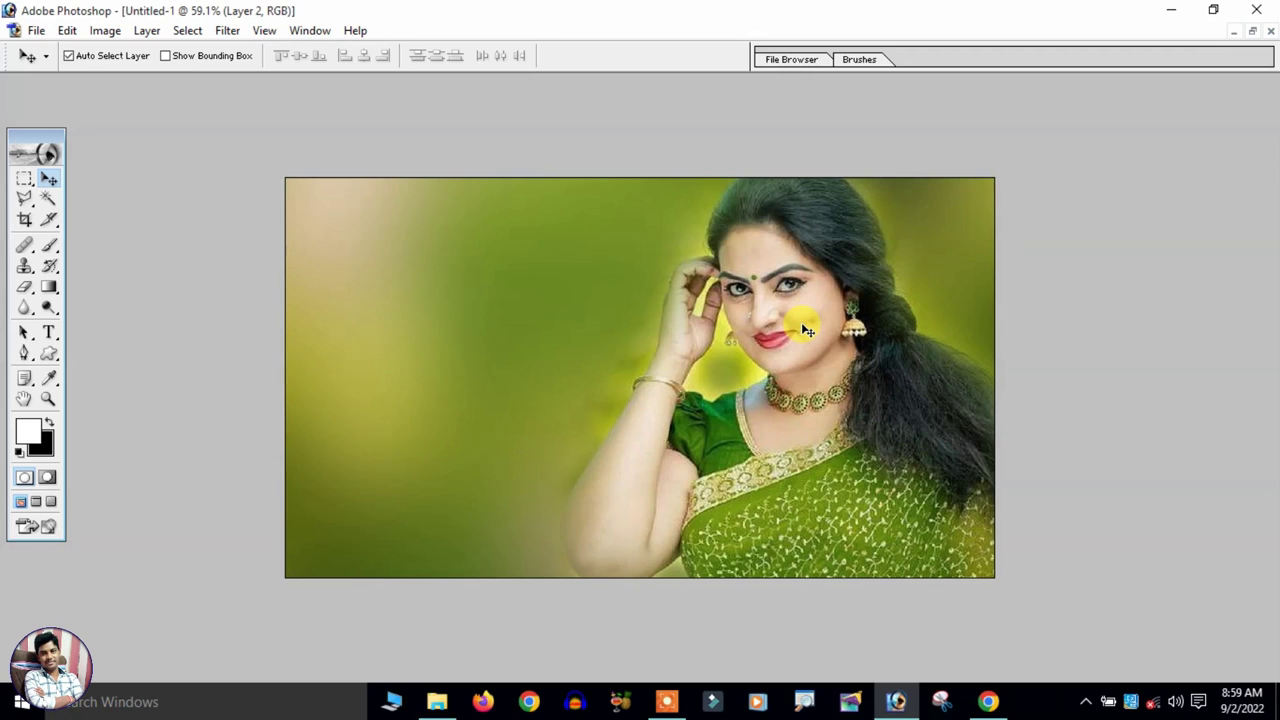
drag(801, 322, 608, 318)
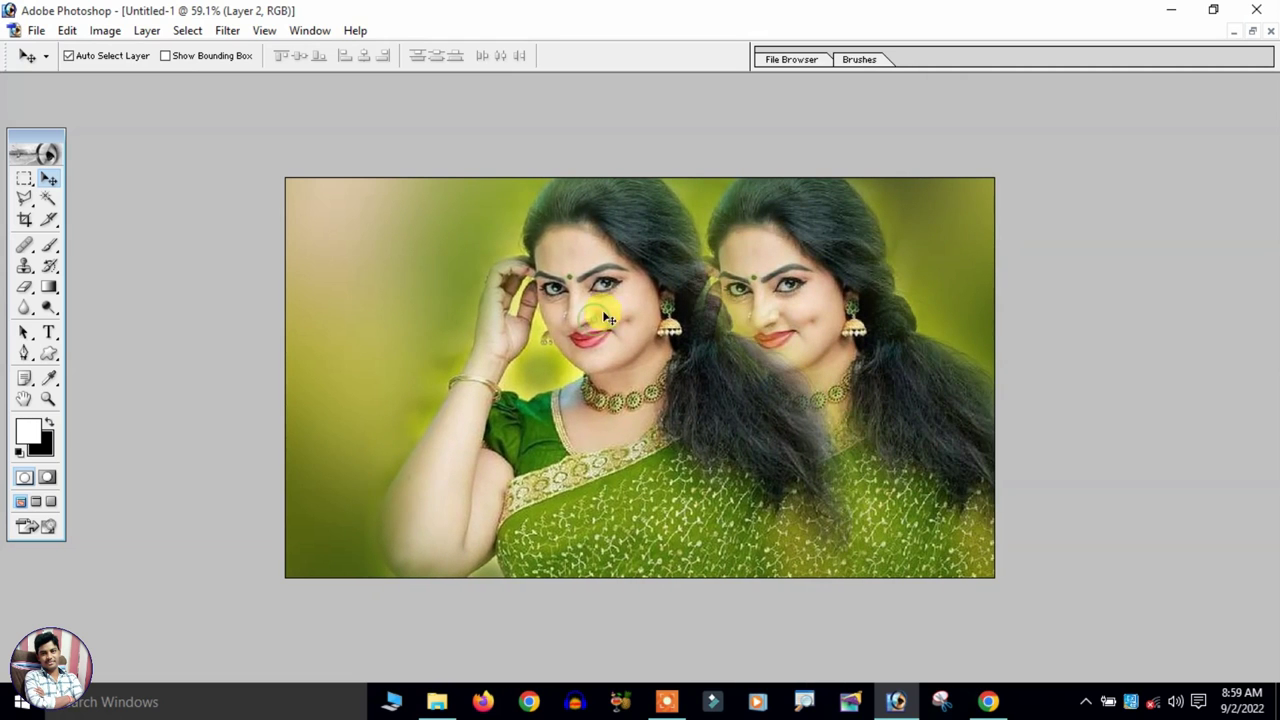
- Show the Layers palette via the Window menu and move Layer 2 copy's woman slightly right
click(300, 36)
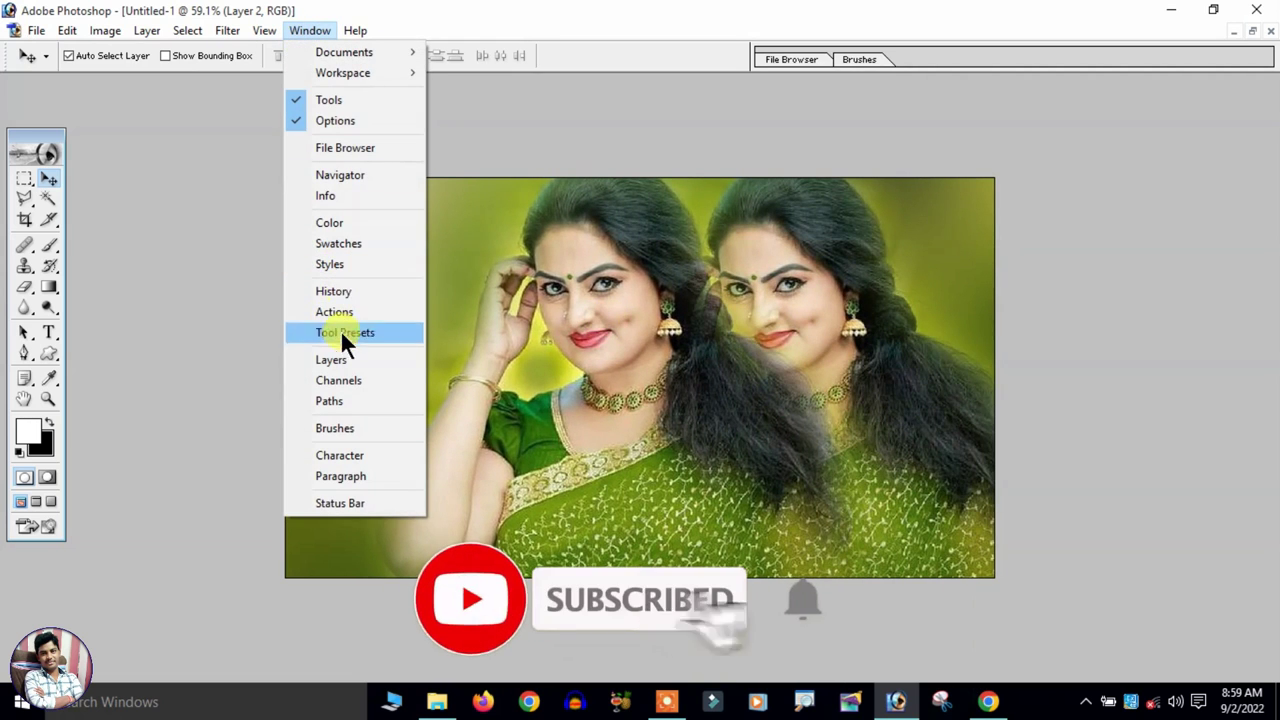
click(335, 359)
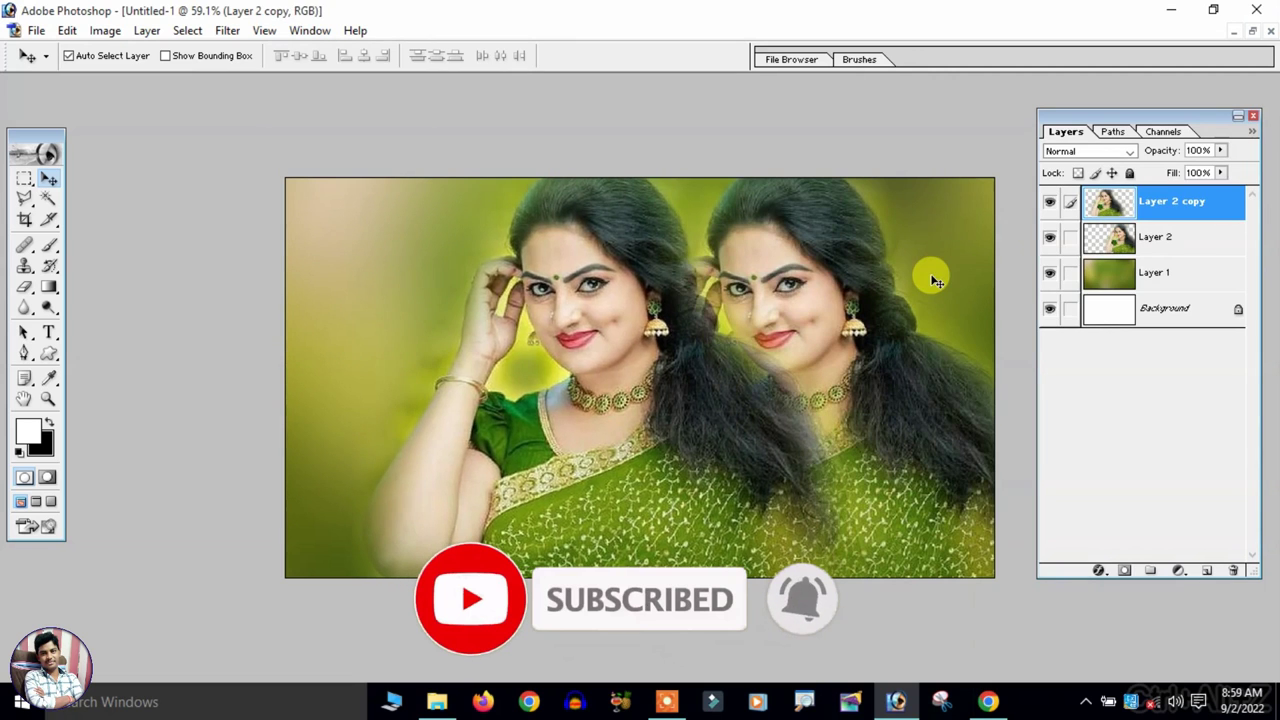
key(Delete)
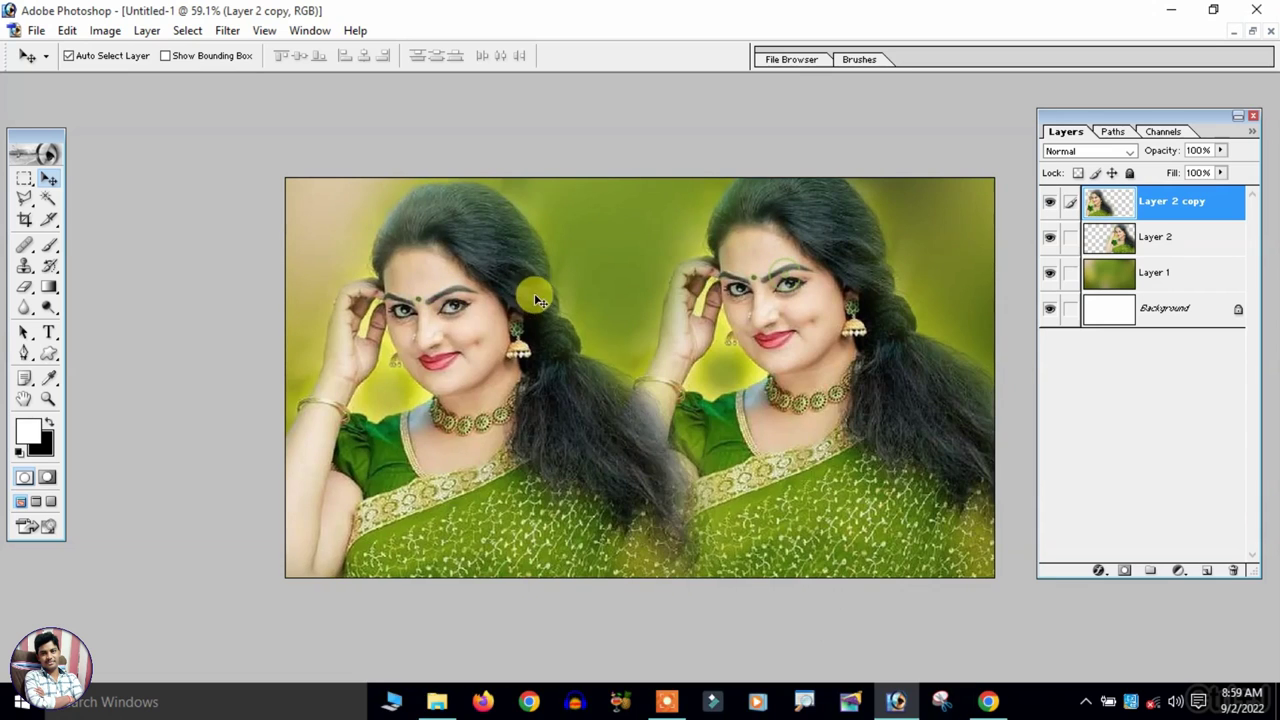
drag(534, 293, 600, 316)
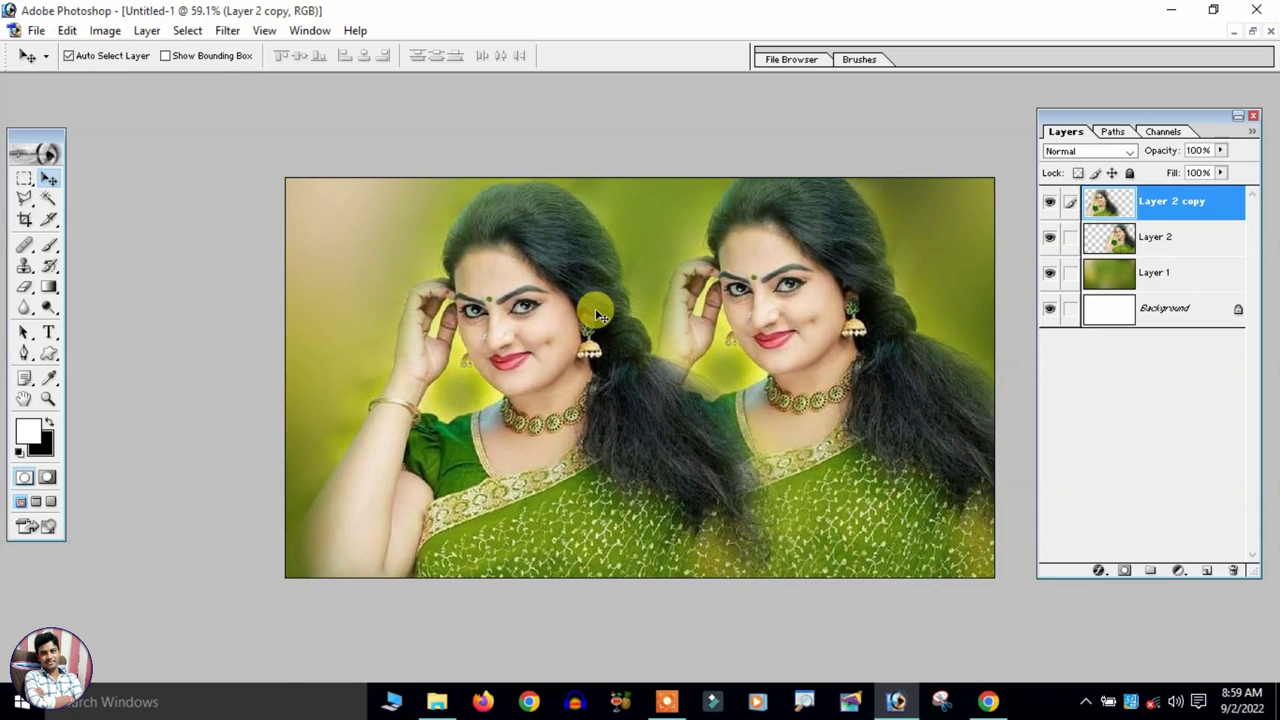
key(ctrl+t)
- Flip the duplicate horizontally, move it left, tilt it about 29° counter-clockwise, and apply
right_click(578, 297)
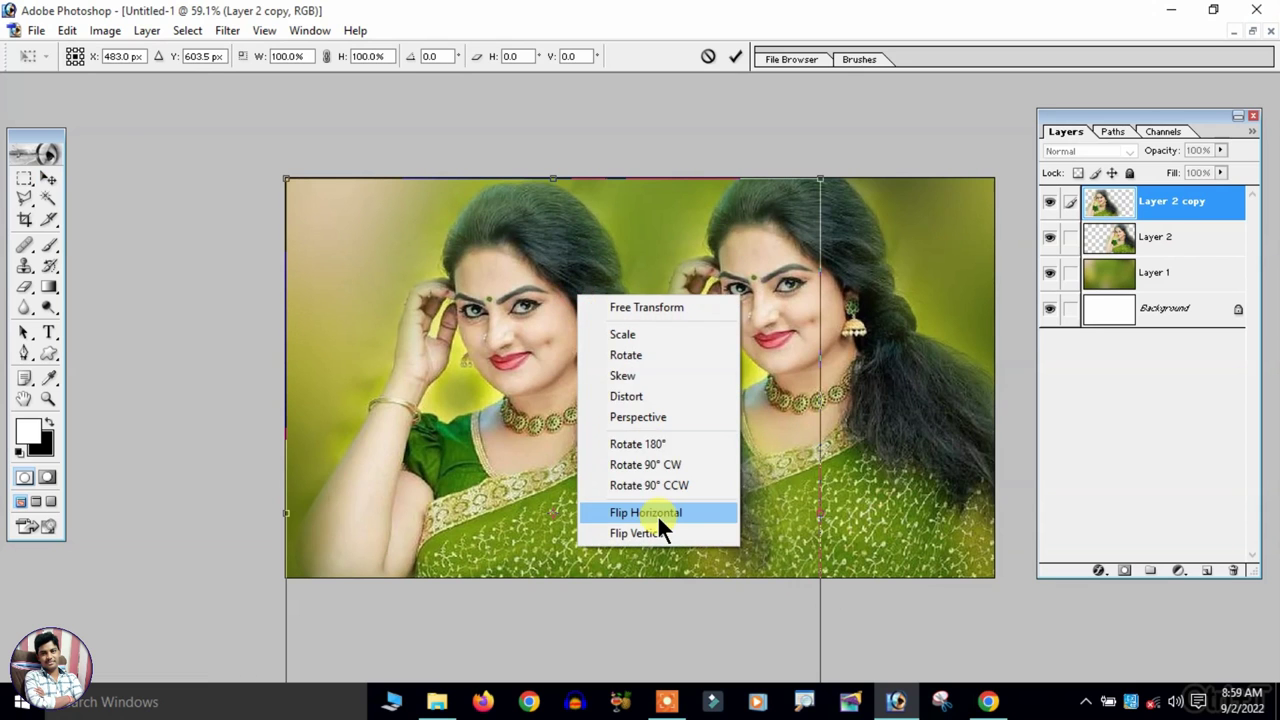
click(657, 514)
drag(561, 375, 457, 366)
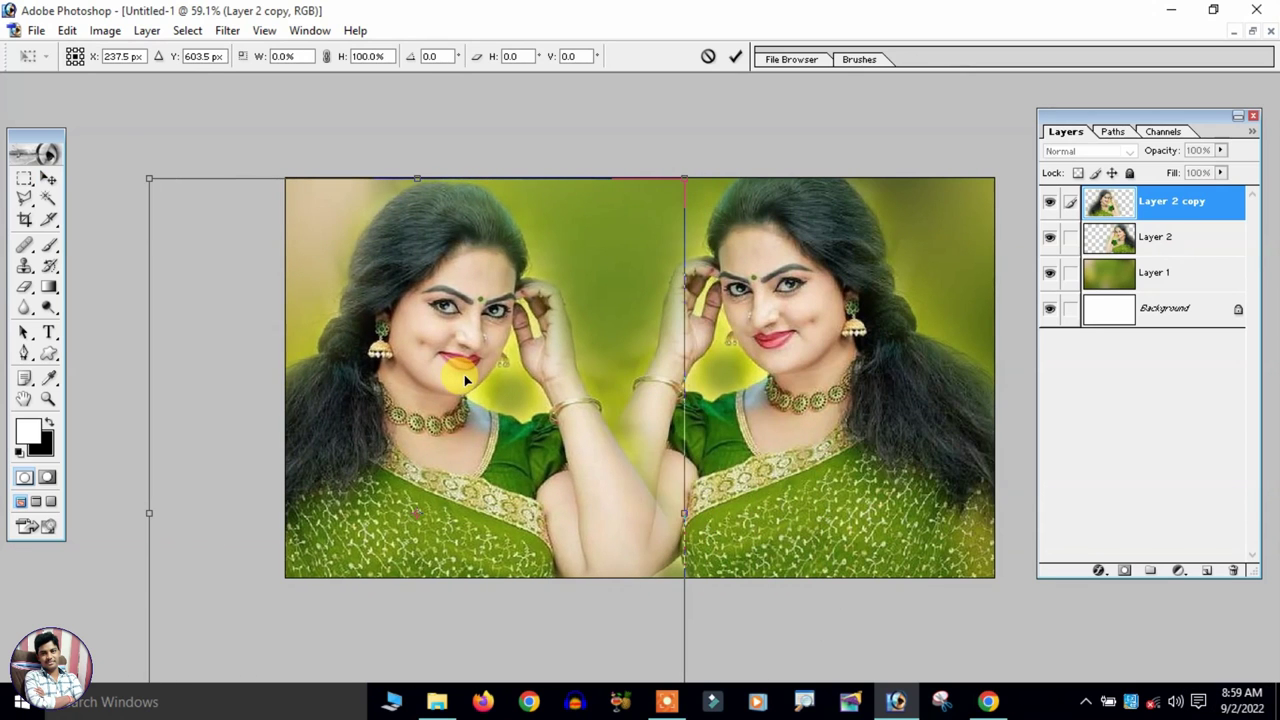
drag(571, 84, 357, 70)
drag(460, 391, 489, 354)
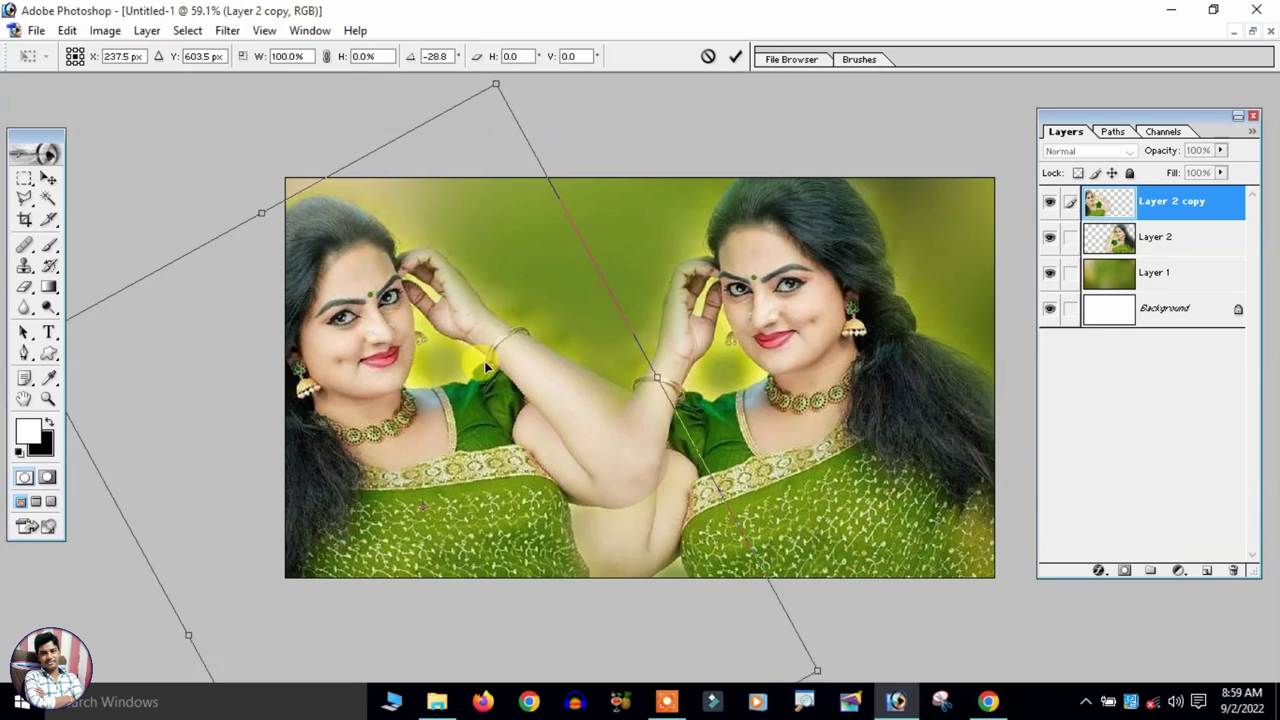
key(Return)
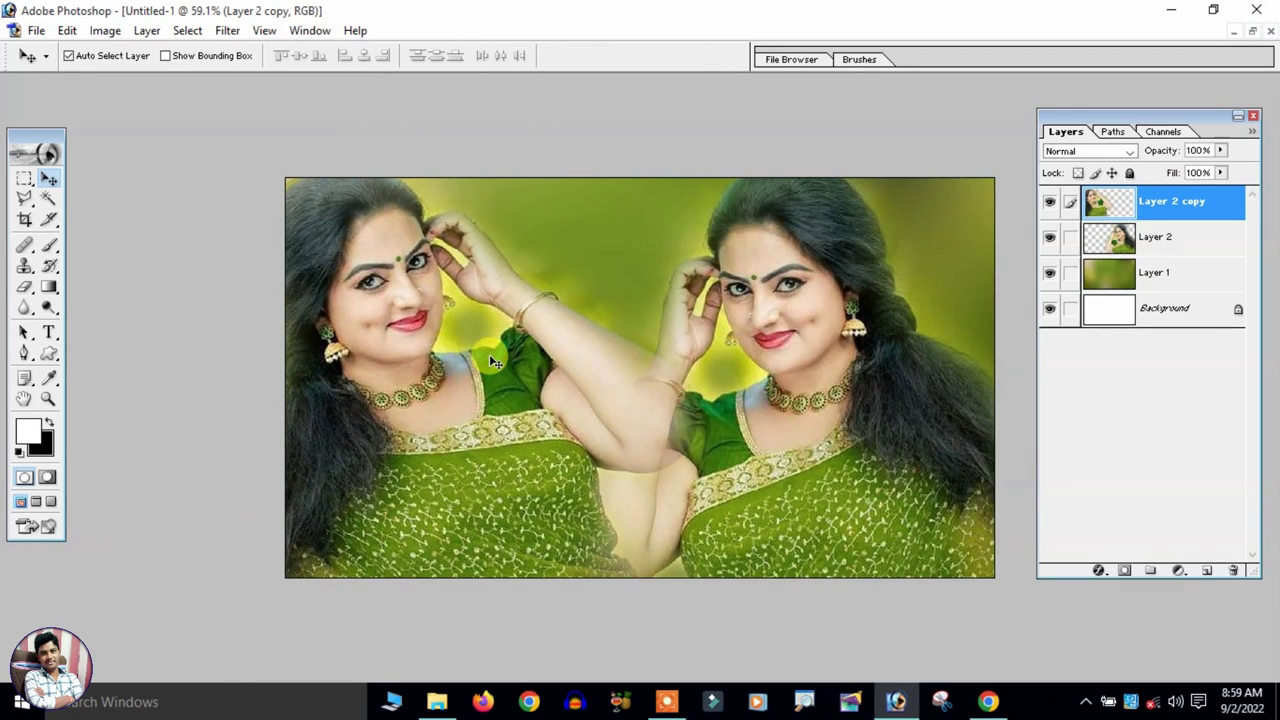
- Fit the canvas in view and nudge the left woman slightly up and right
key(ctrl+t)
key(ctrl+0)
double_click(480, 380)
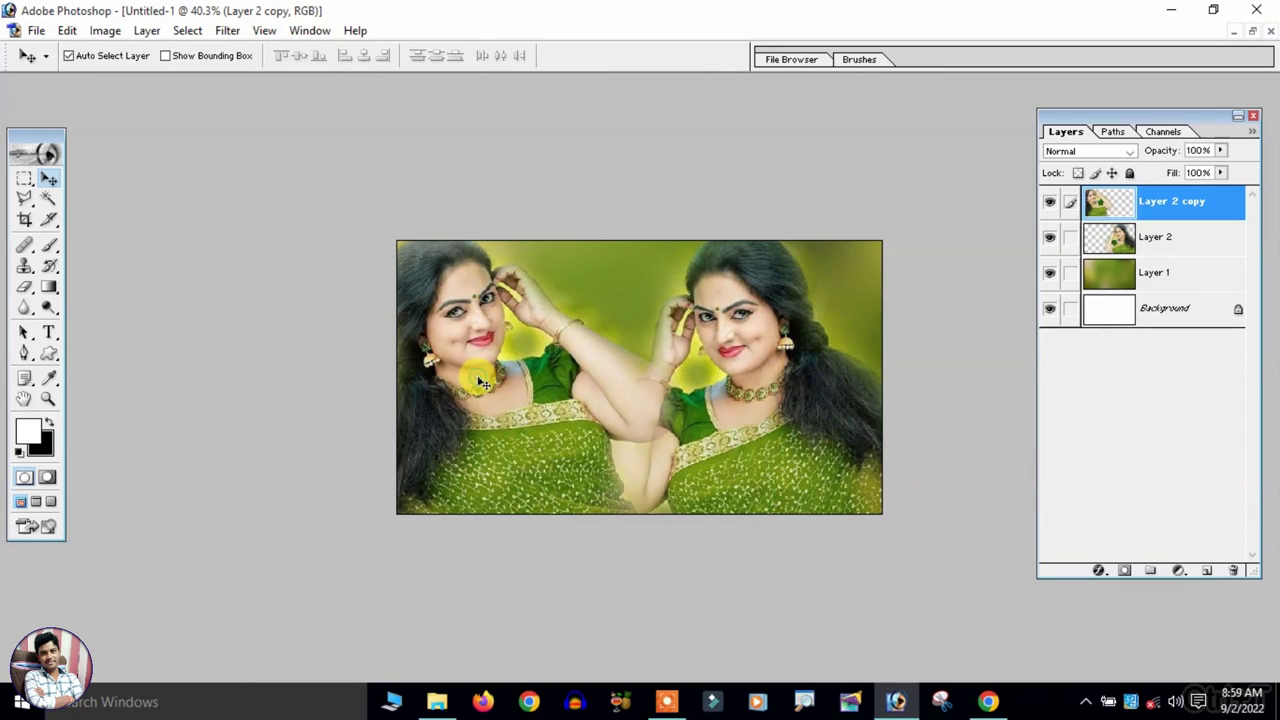
drag(503, 389, 509, 379)
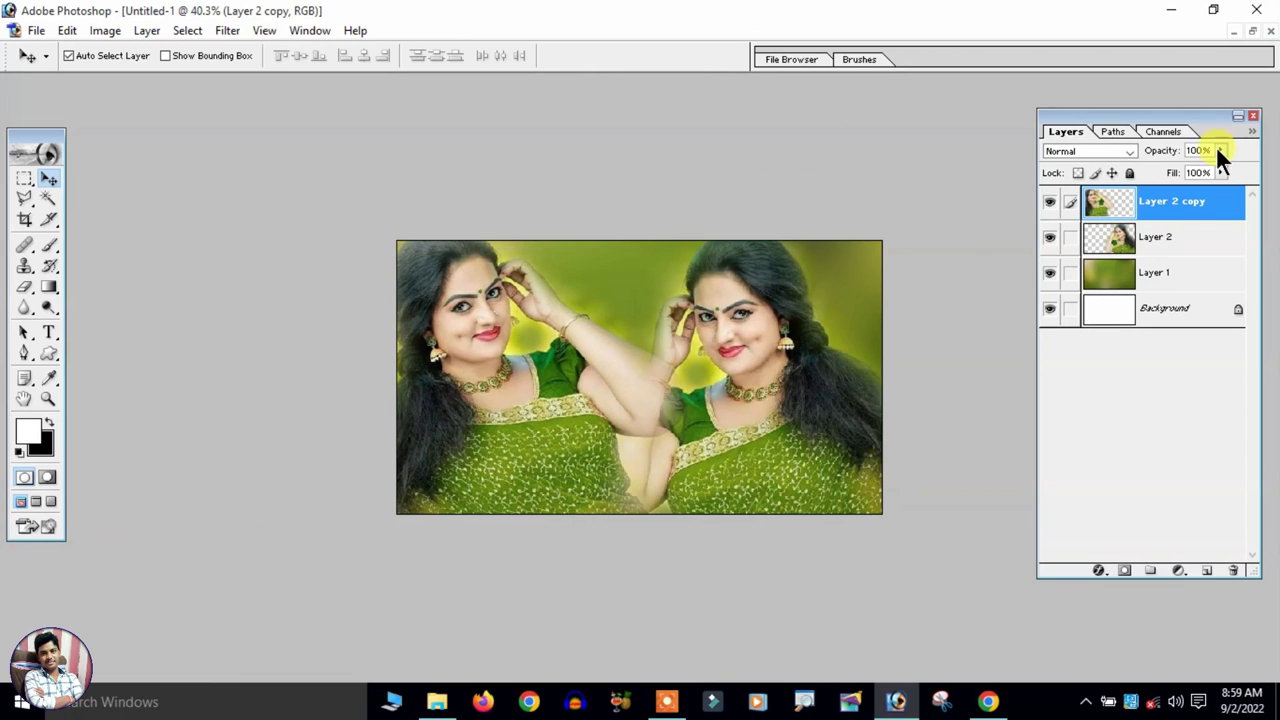
- Set Layer 2 copy to 50% opacity, desaturate it, and stack Layer 2 above it
mouse_move(1196, 166)
mouse_down()
mouse_move(1173, 172)
mouse_move(1210, 166)
mouse_up()
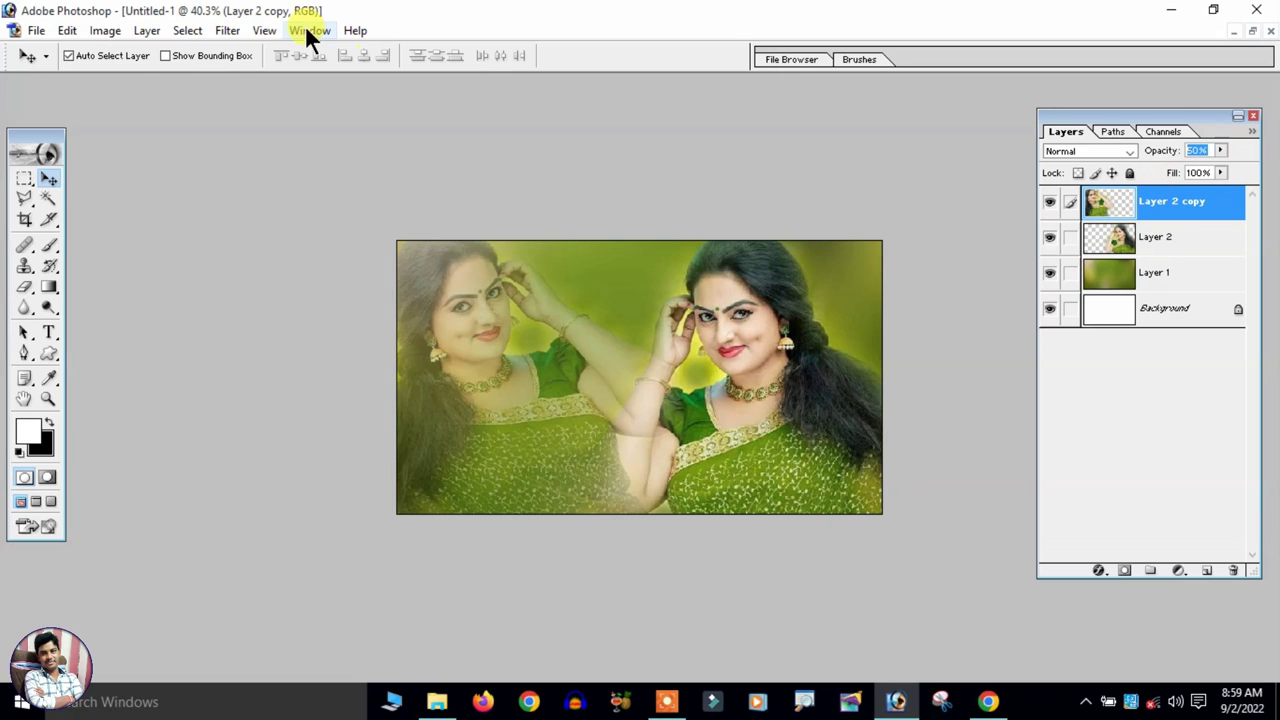
click(106, 30)
mouse_move(147, 79)
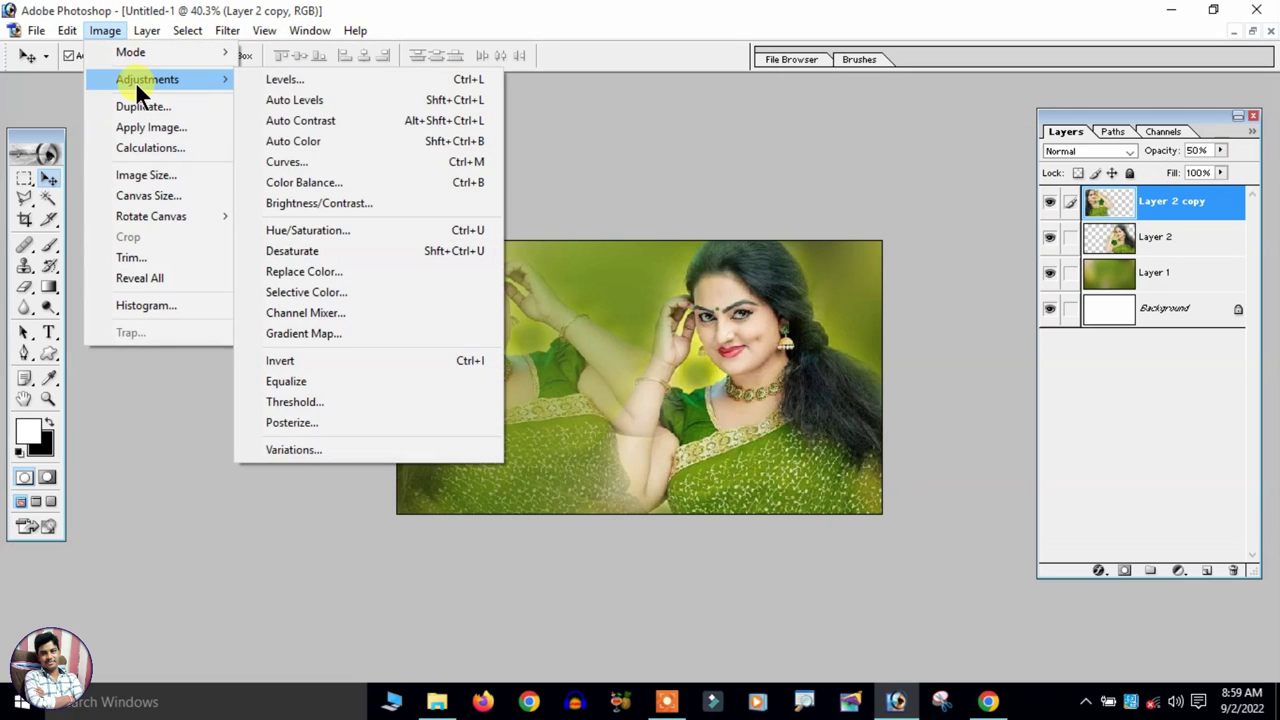
click(348, 251)
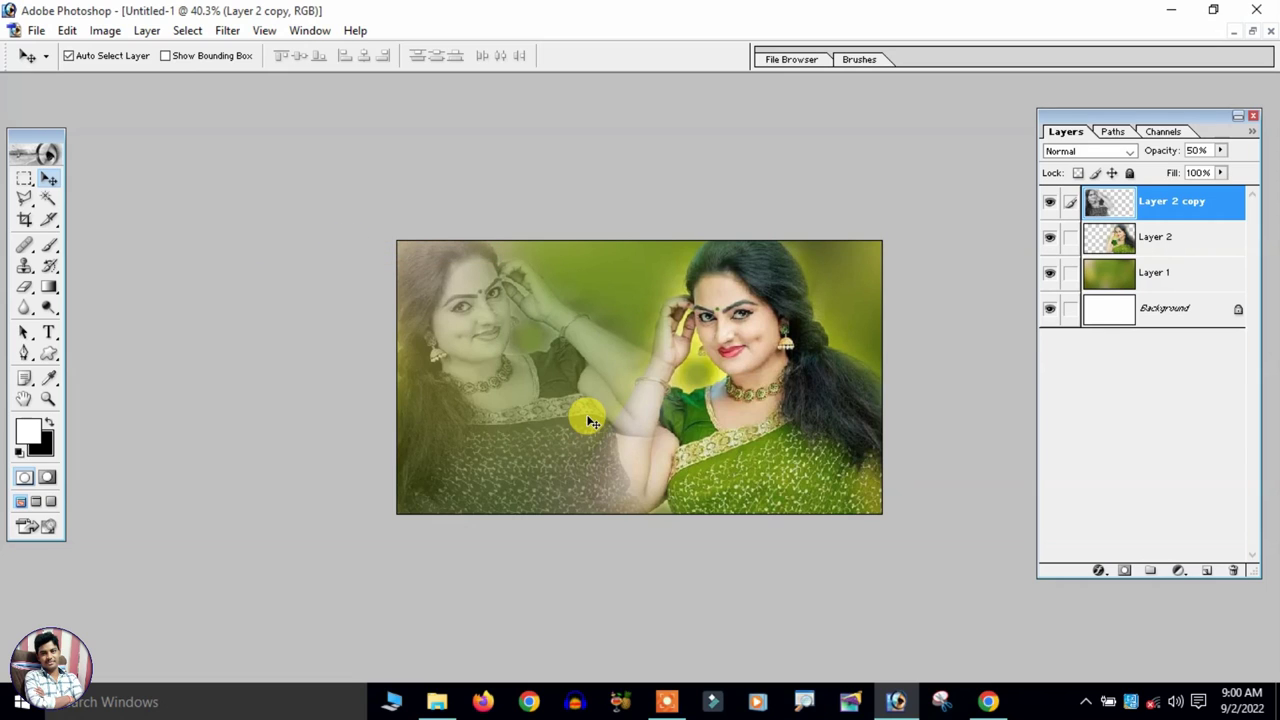
drag(1172, 237, 1175, 204)
mouse_move(506, 371)
mouse_down()
mouse_move(534, 383)
mouse_move(512, 370)
mouse_up()
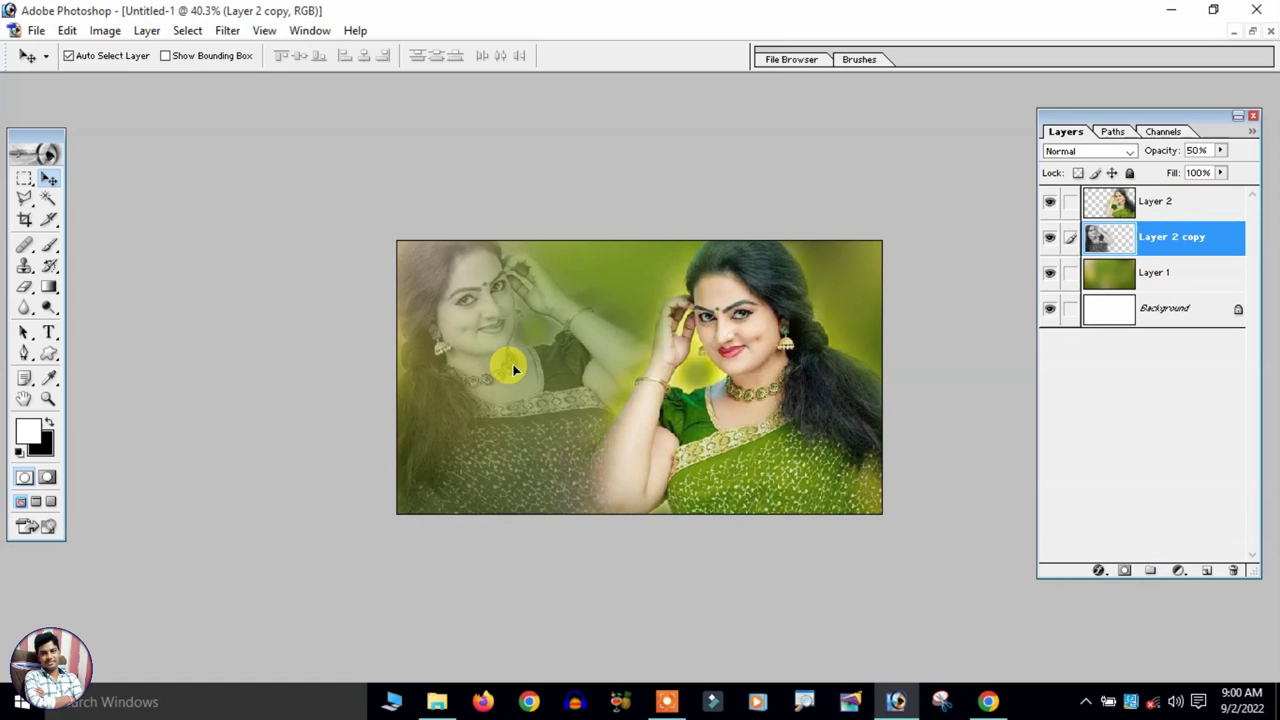
- Rotate the grey duplicate about 3° and enlarge it to about 147%, shifted down-right
key(ctrl+t)
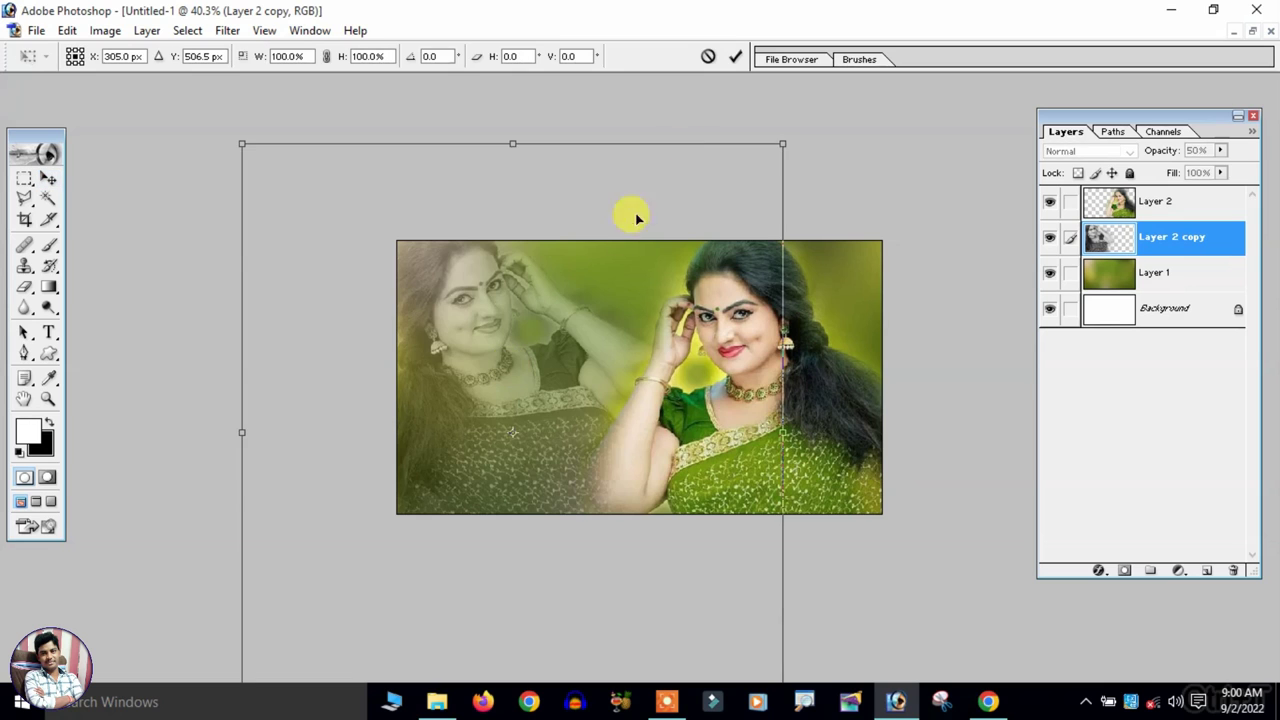
drag(828, 110, 882, 135)
key(ctrl+minus)
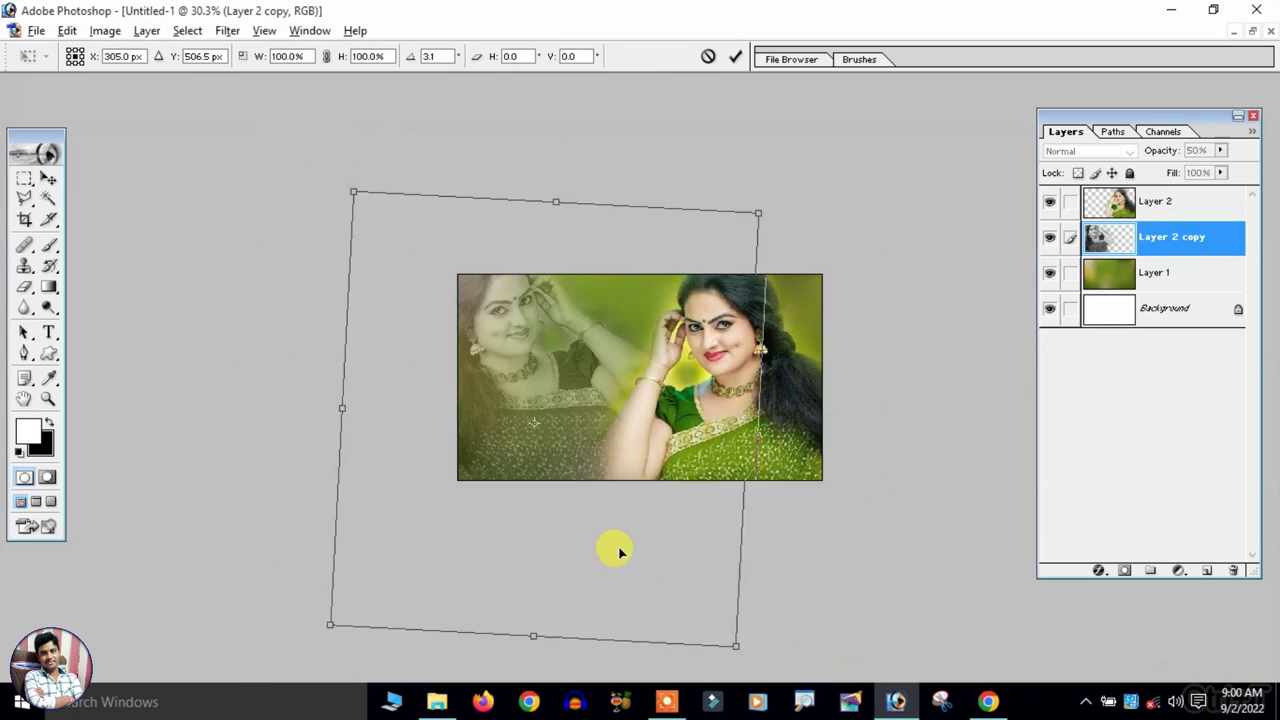
key(ctrl+minus)
drag(709, 591, 790, 675)
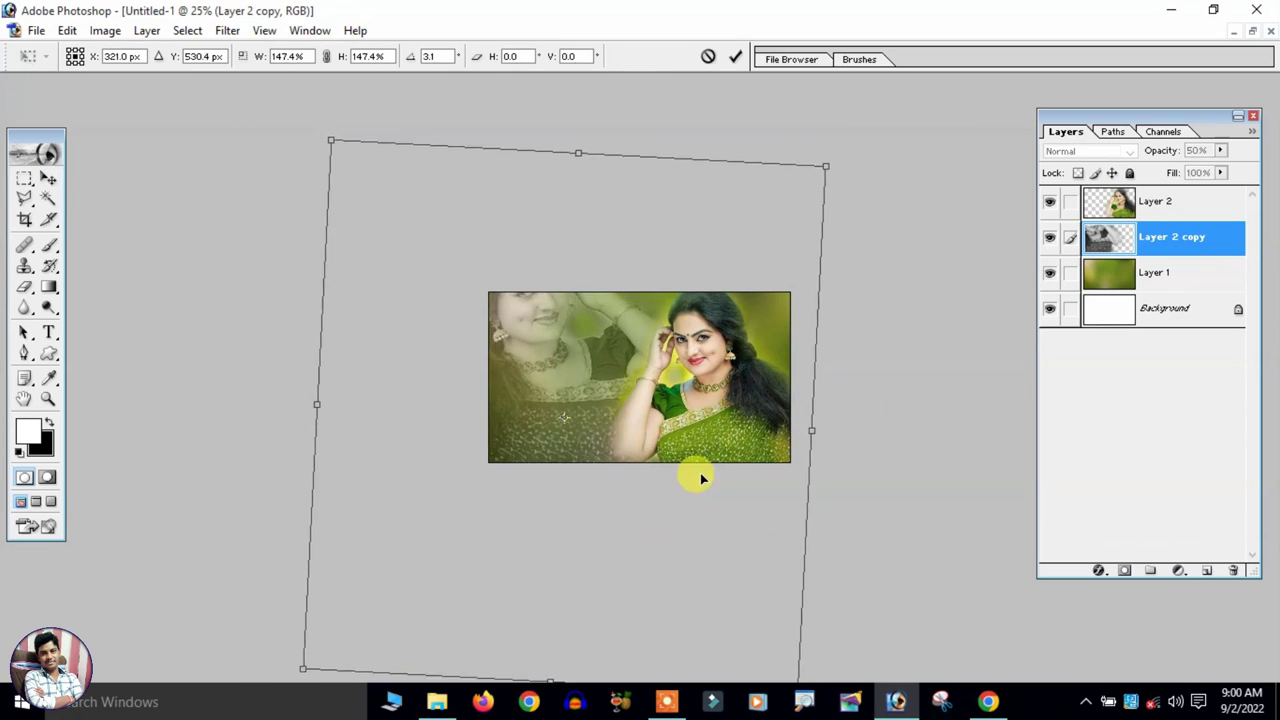
drag(694, 474, 687, 478)
key(Return)
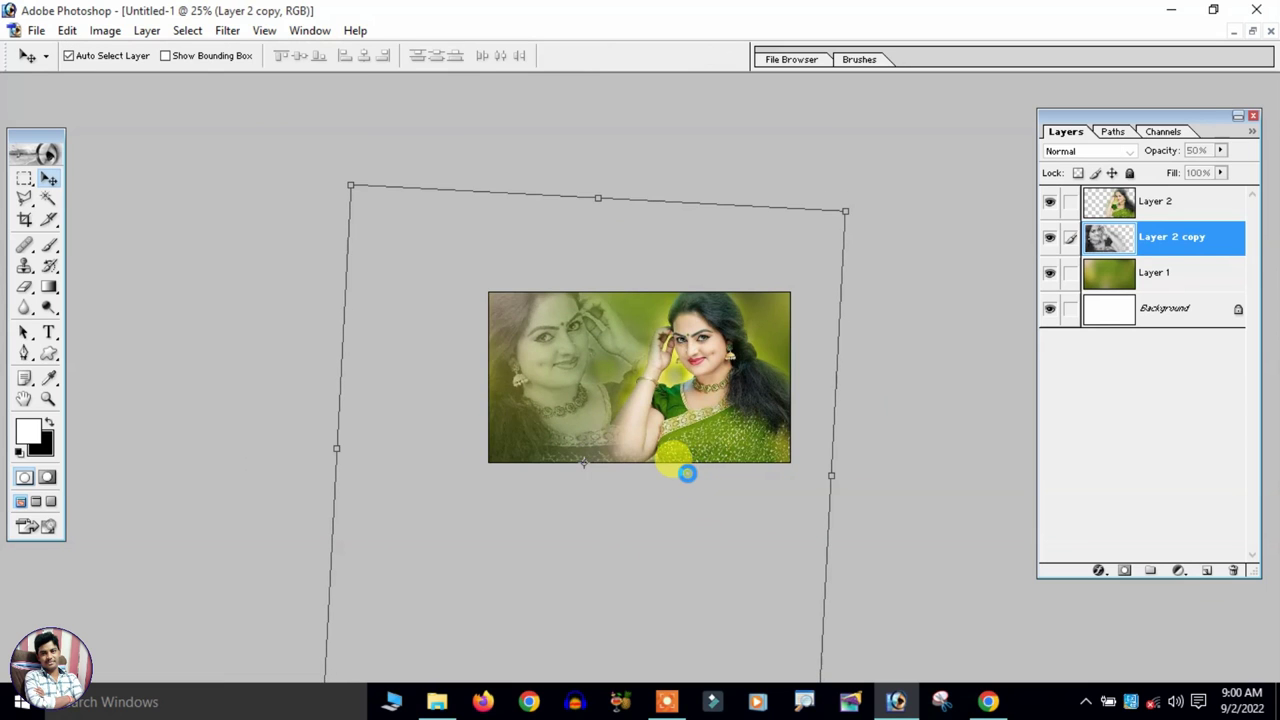
key(ctrl+plus)
key(ctrl+plus)
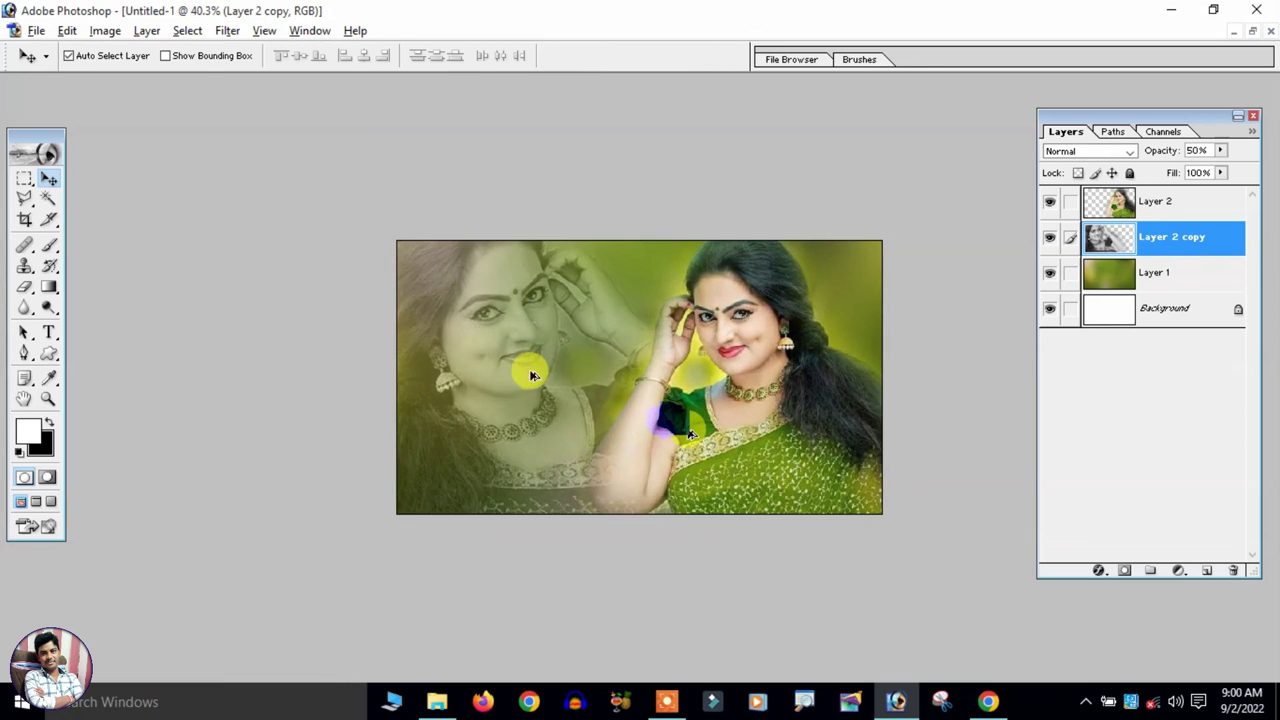
- Select Layer 2, send it down above Background and back to the top, then zoom in
click(762, 420)
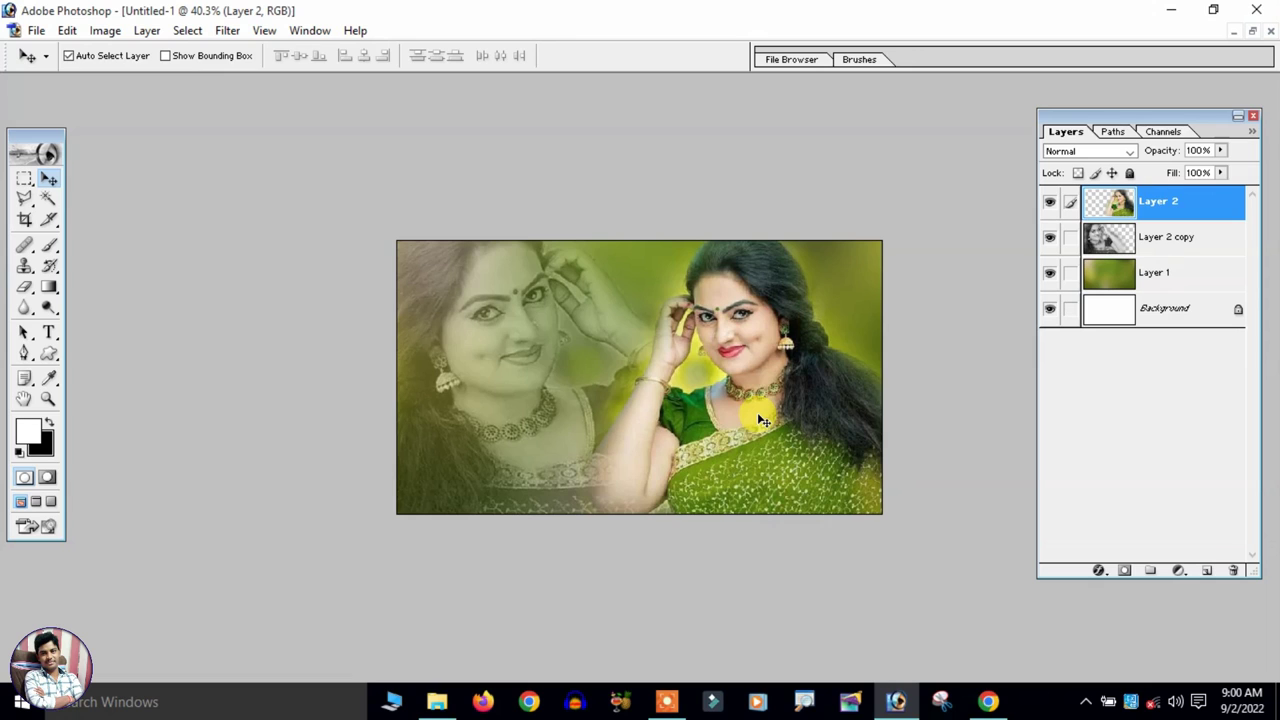
key(ctrl+shift+bracketleft)
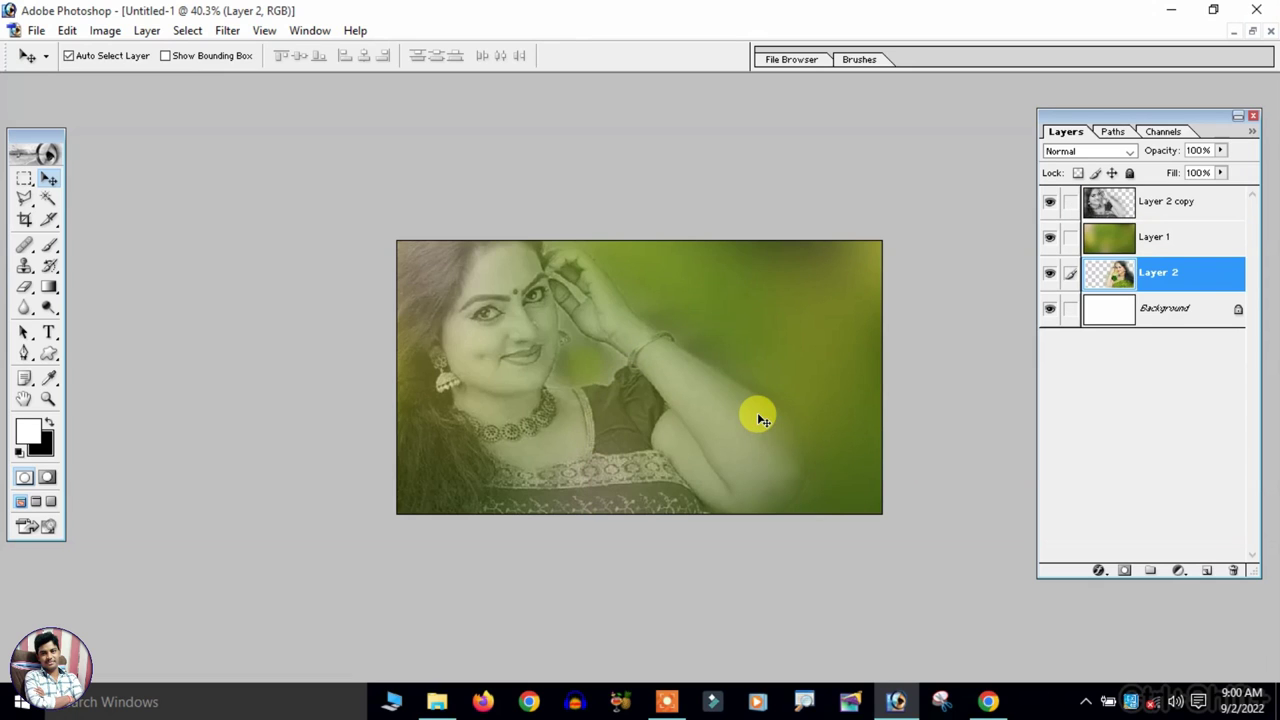
key(ctrl+shift+bracketright)
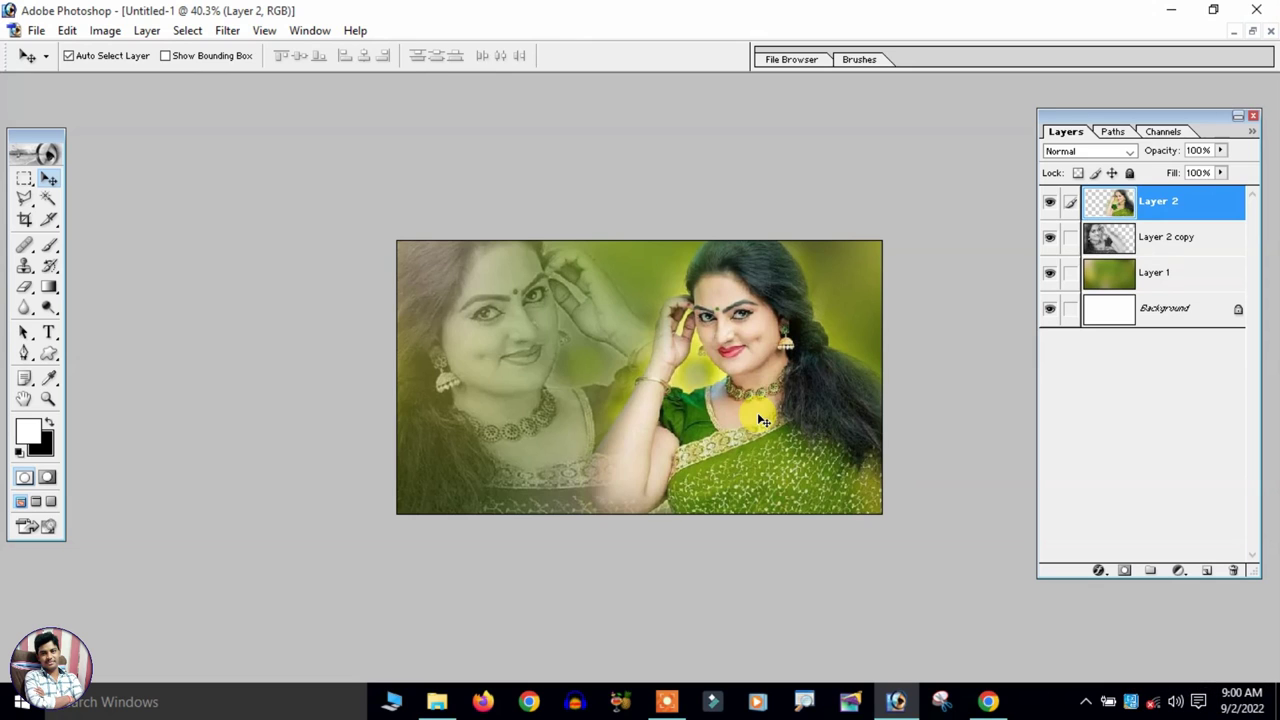
key(ctrl+plus)
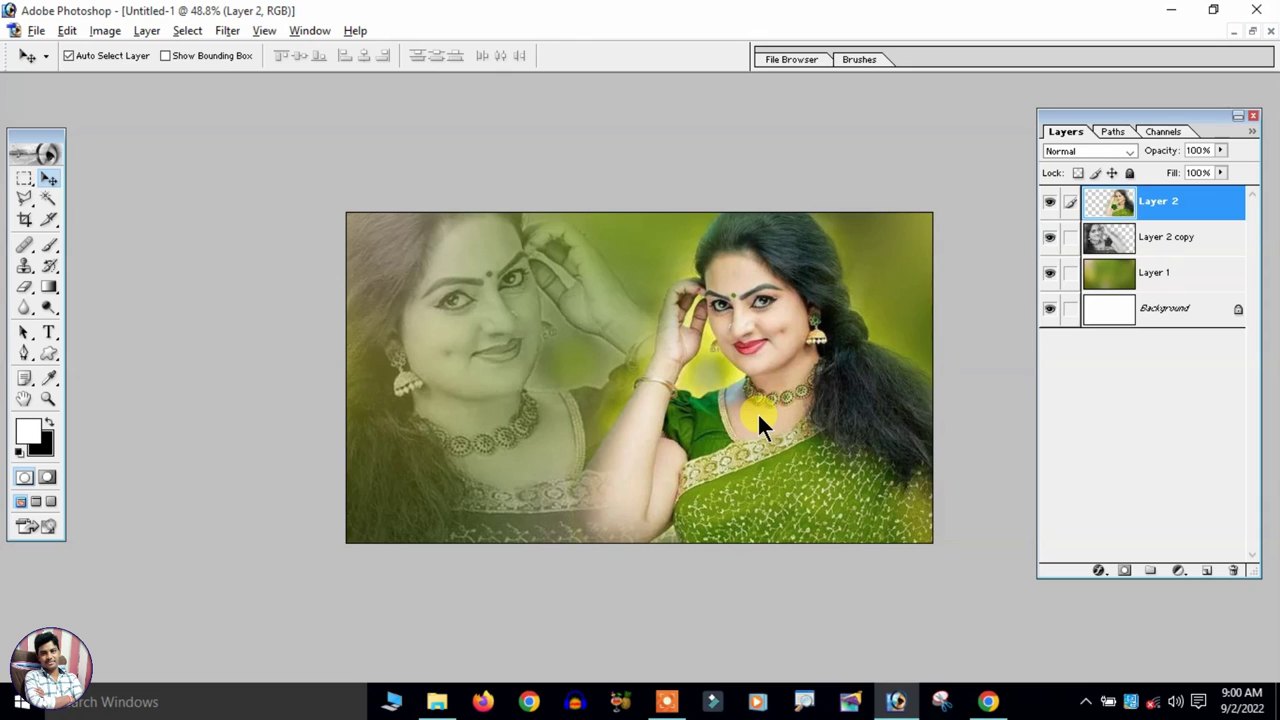
- Float Untitled-1 as its own window, close the Layers palette, and place it beside the saree photo
click(1252, 31)
key(ctrl+minus)
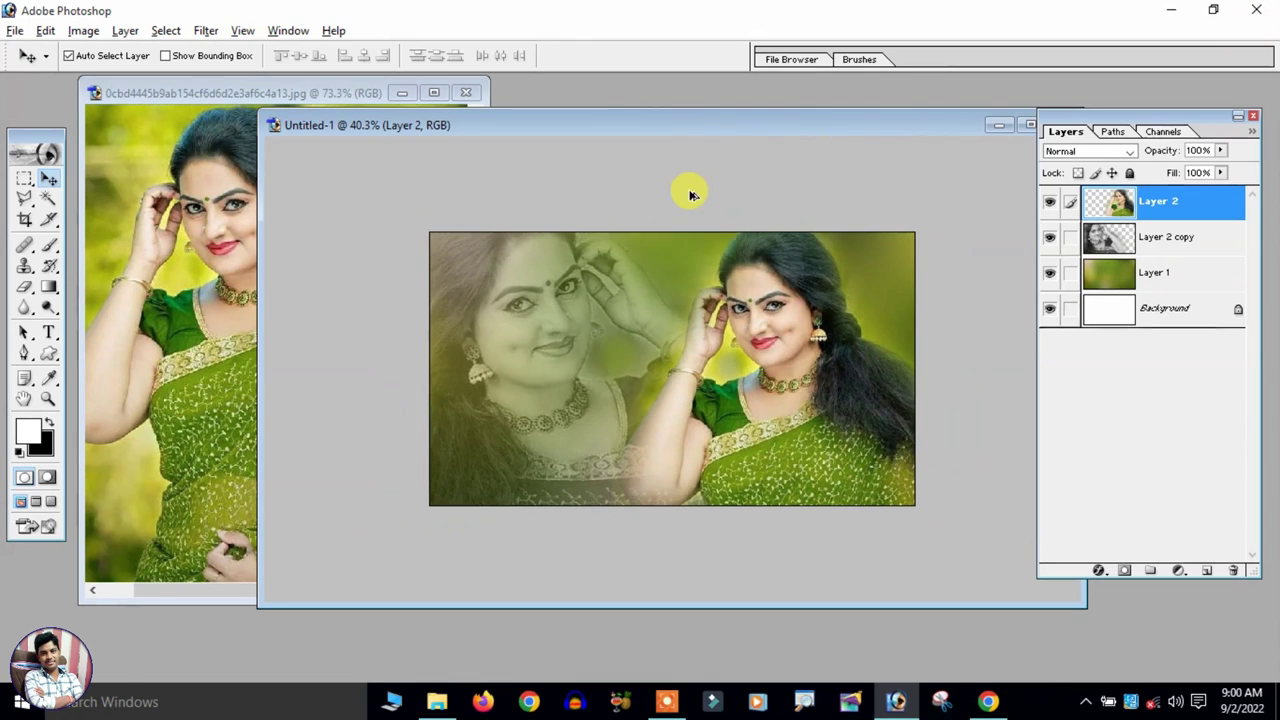
click(113, 169)
click(715, 142)
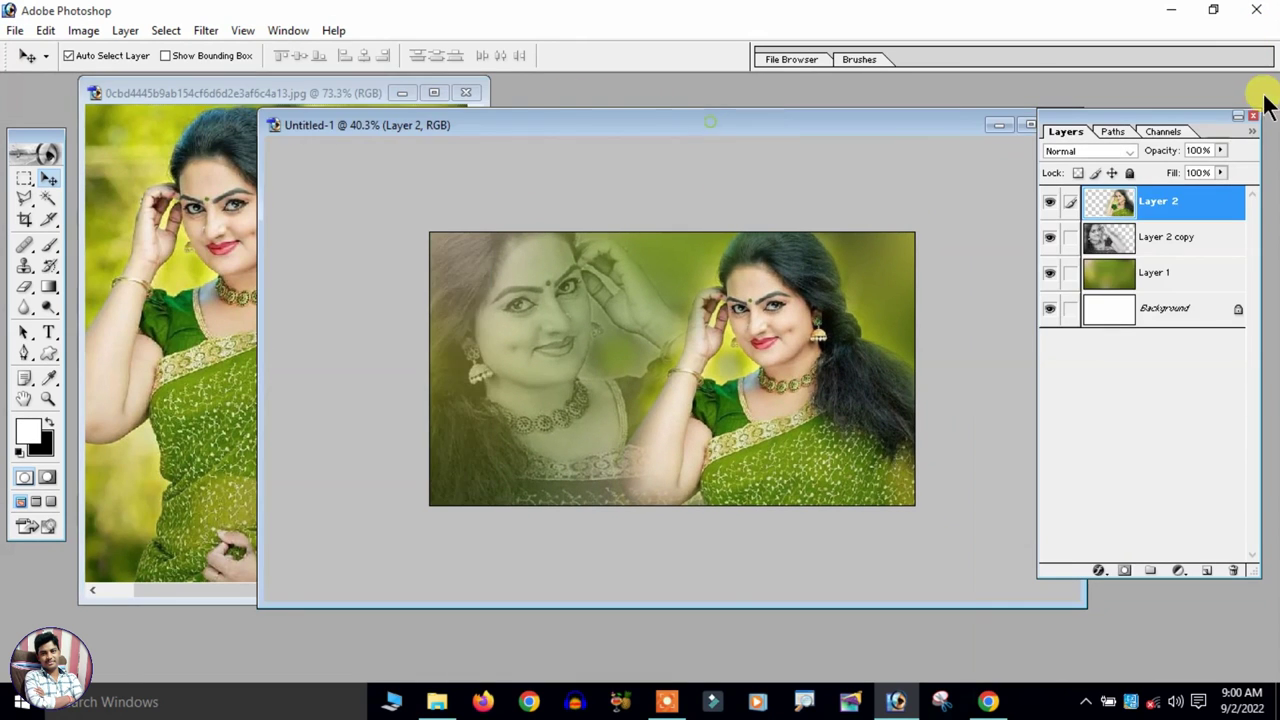
click(1253, 116)
drag(862, 122, 1102, 113)
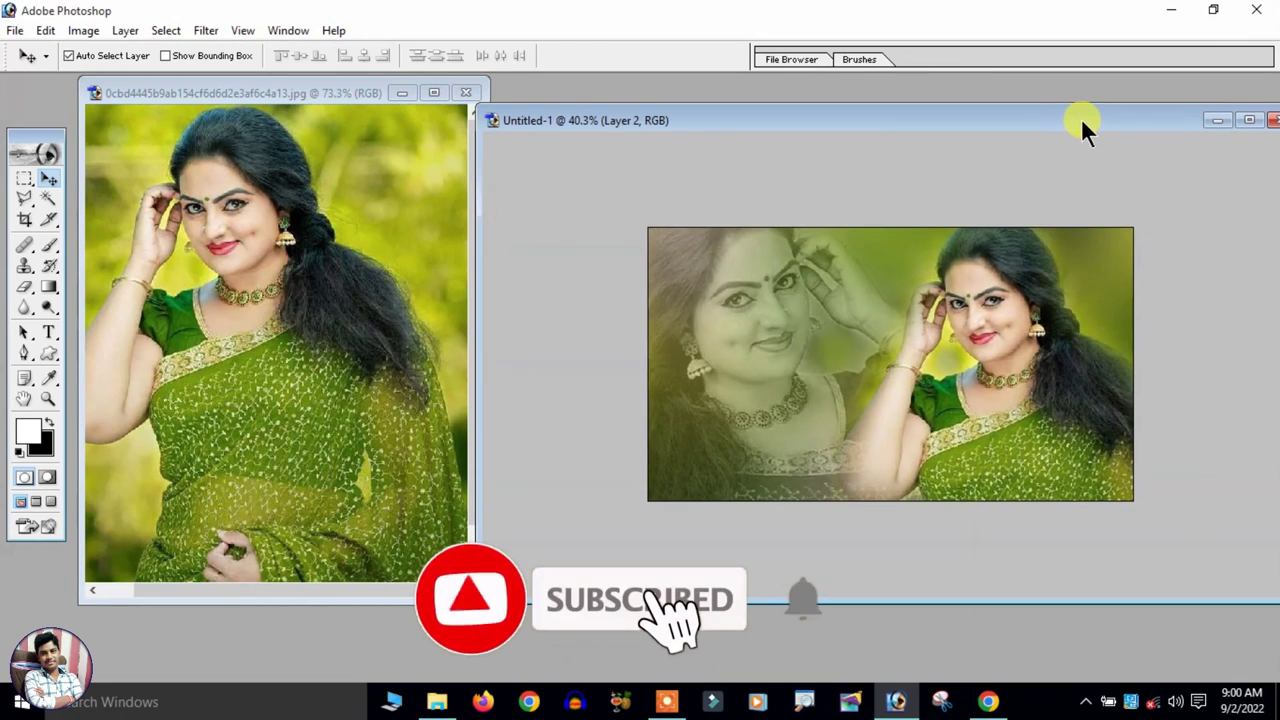
- Zoom in on the composite and move the original saree photo window slightly down
key(ctrl+plus)
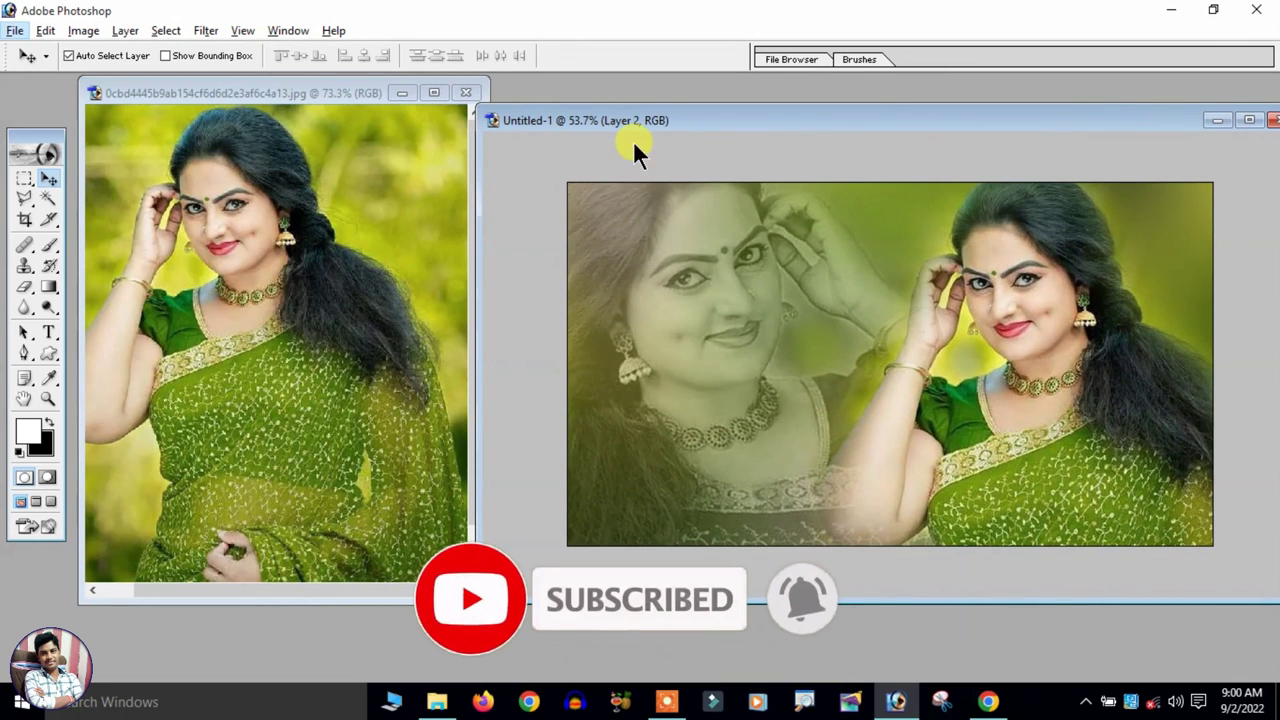
key(ctrl+plus)
click(360, 148)
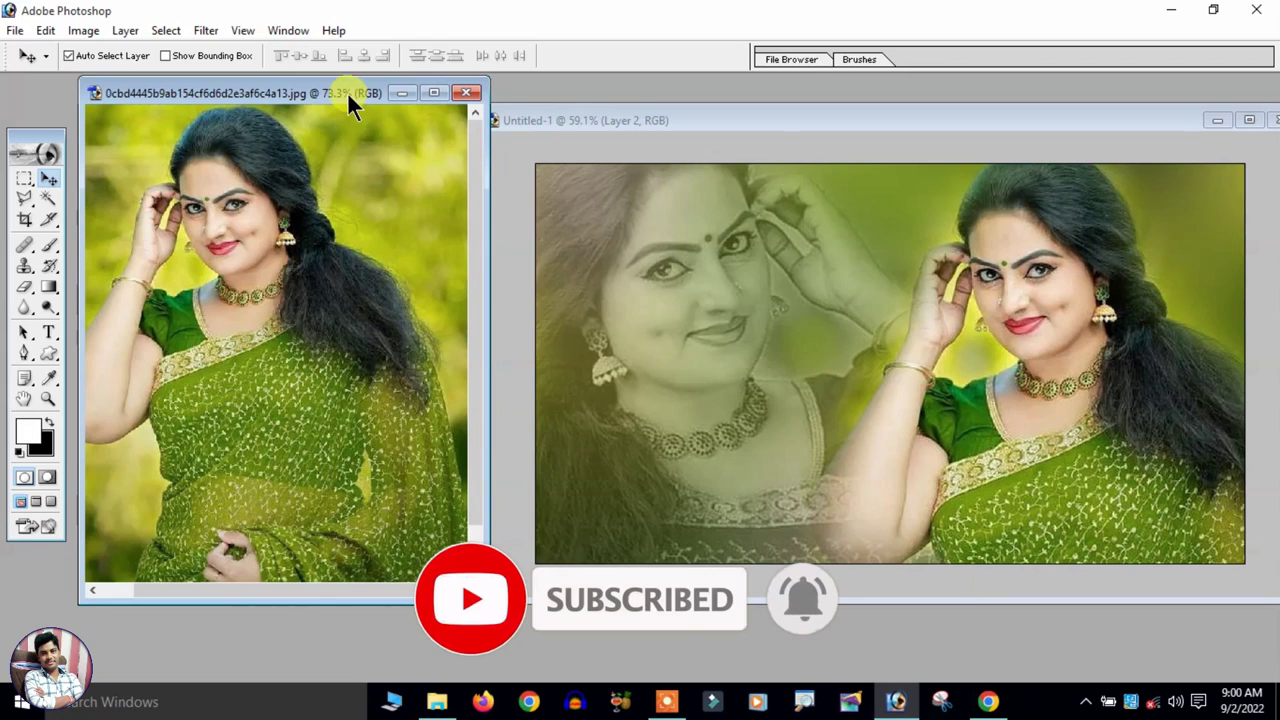
drag(347, 91, 347, 104)
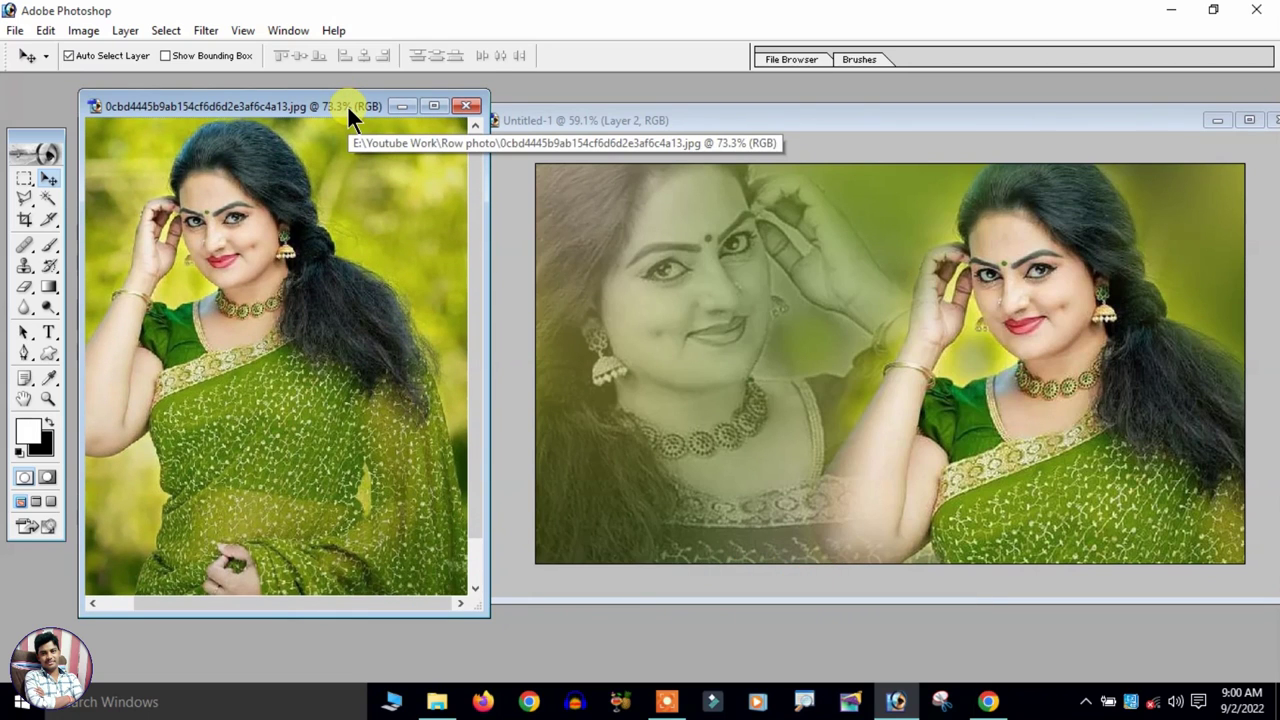